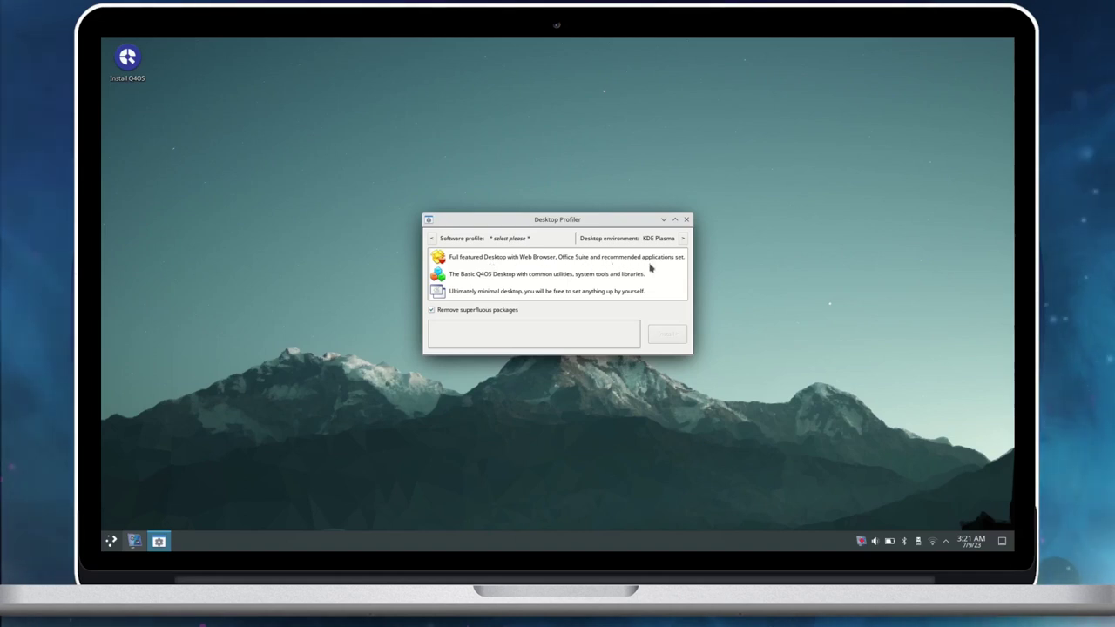
Step: Review the full featured, basic and minimal software profiles in Desktop Profiler, and close it without installing any
click(620, 263)
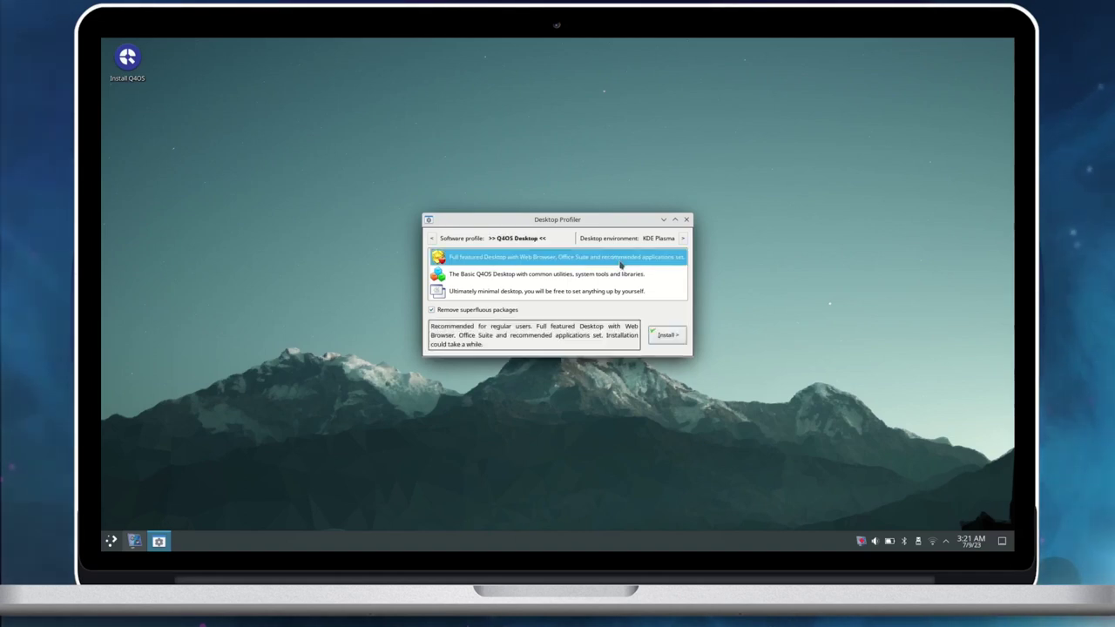
click(570, 277)
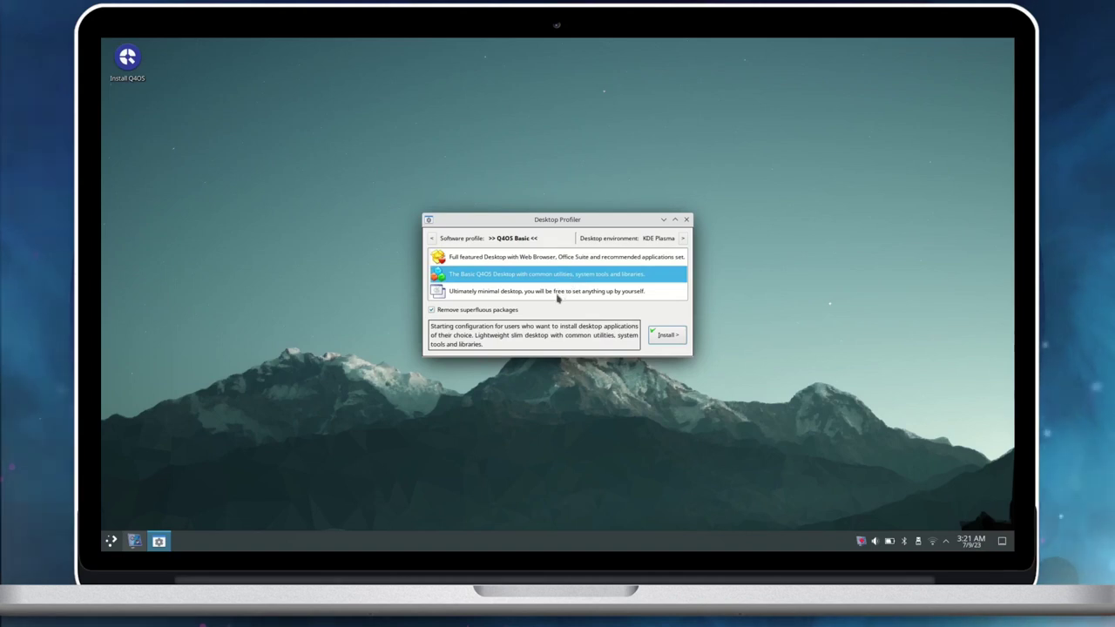
click(558, 295)
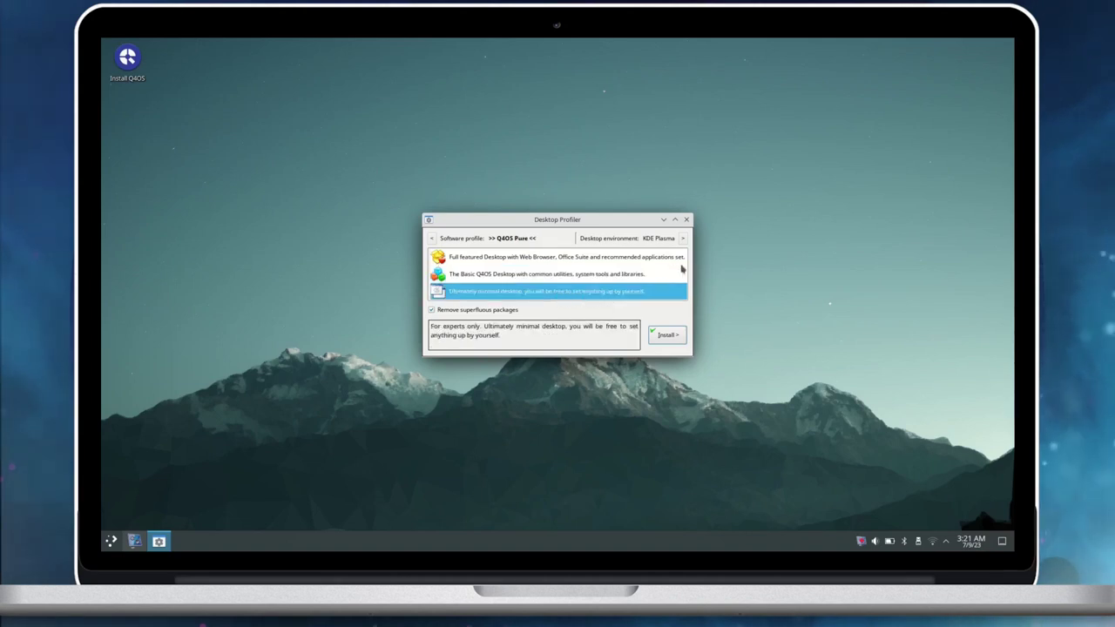
click(687, 220)
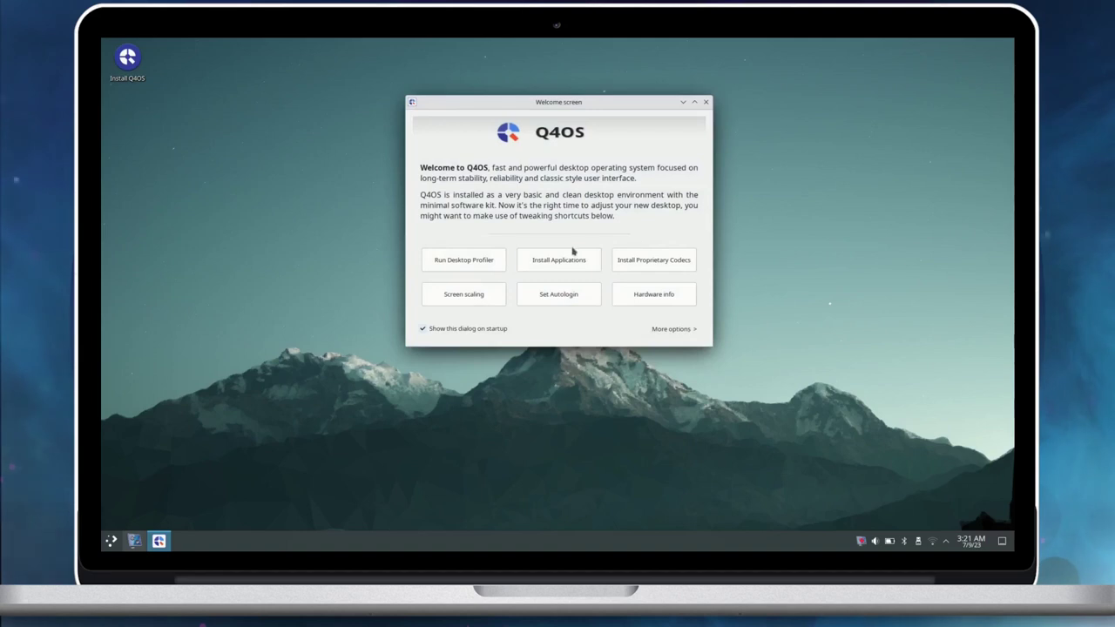
Step: Open the Software Centre from the Welcome screen, browse the featured applications through to the end of the list, and close it
click(560, 262)
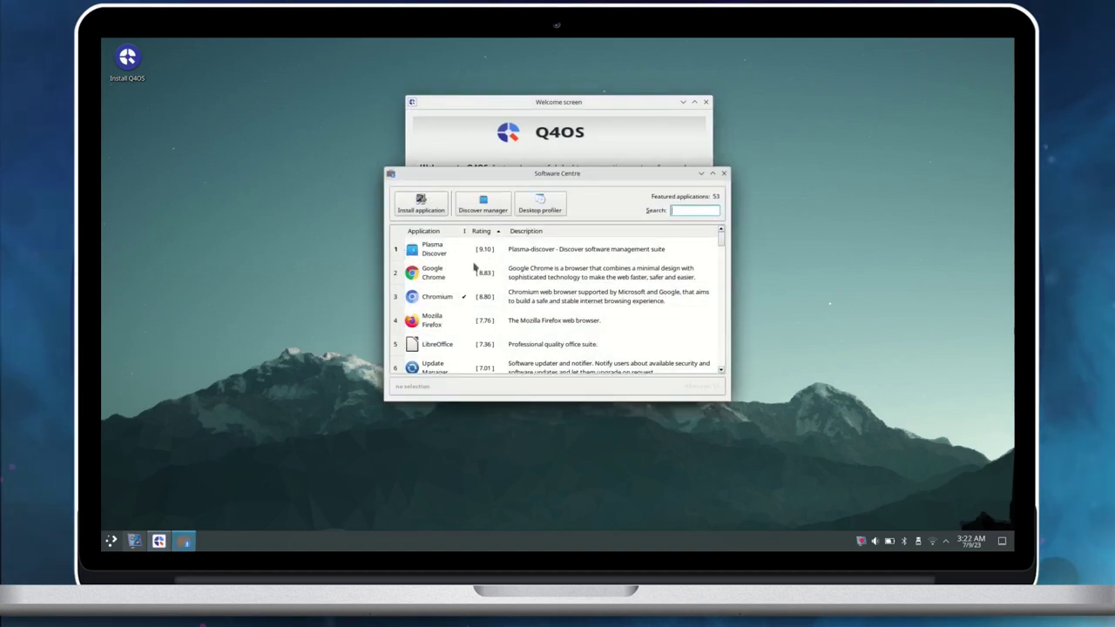
scroll(440, 307, down, 2)
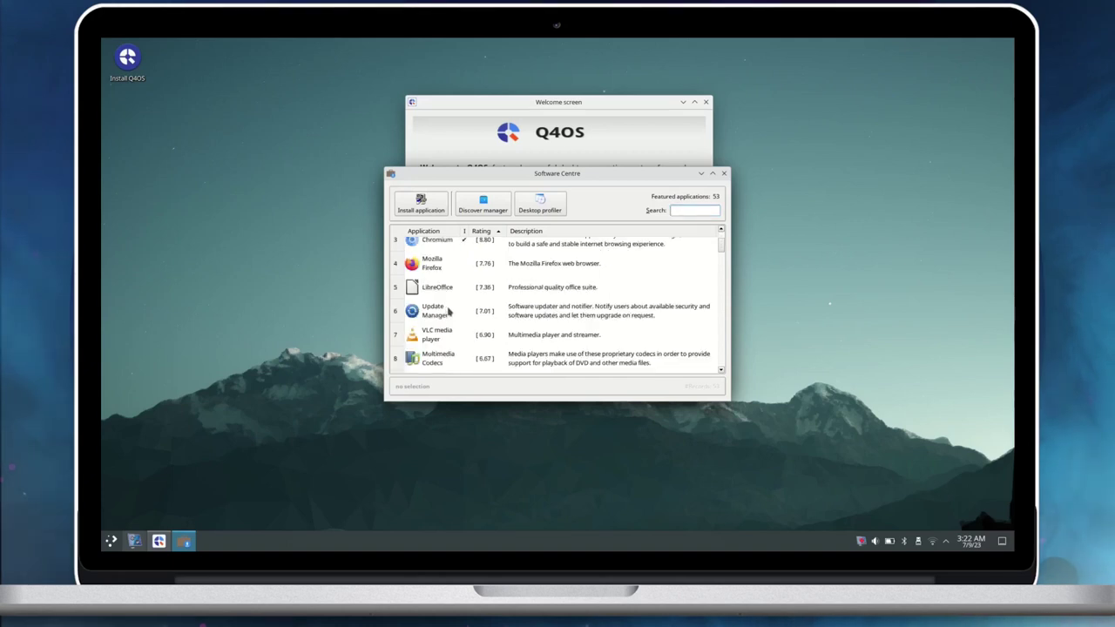
scroll(448, 311, down, 12)
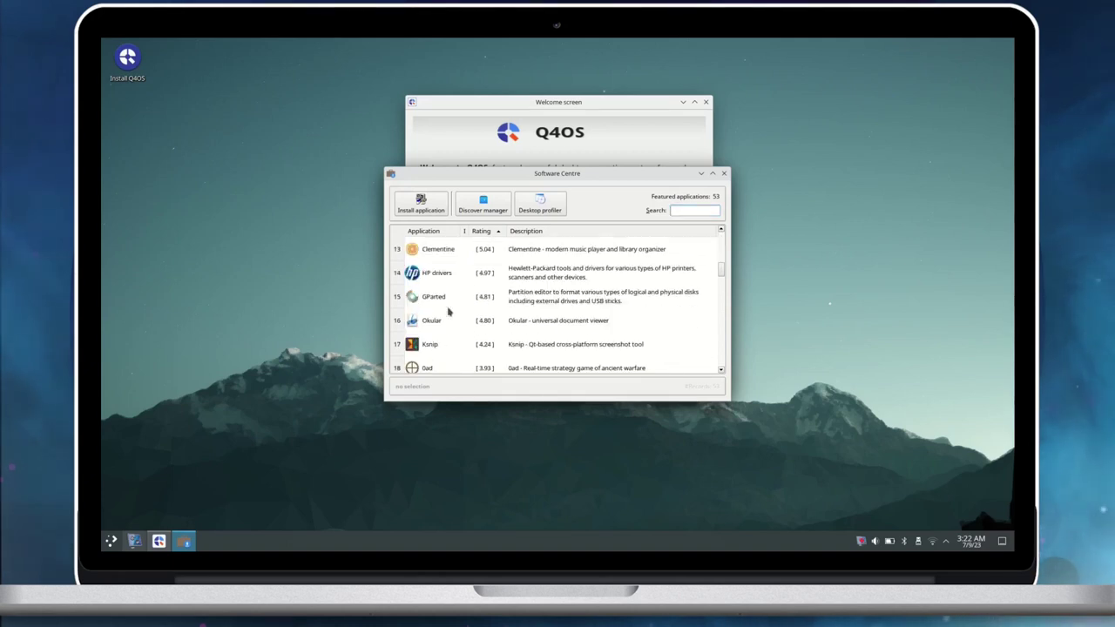
scroll(449, 311, down, 15)
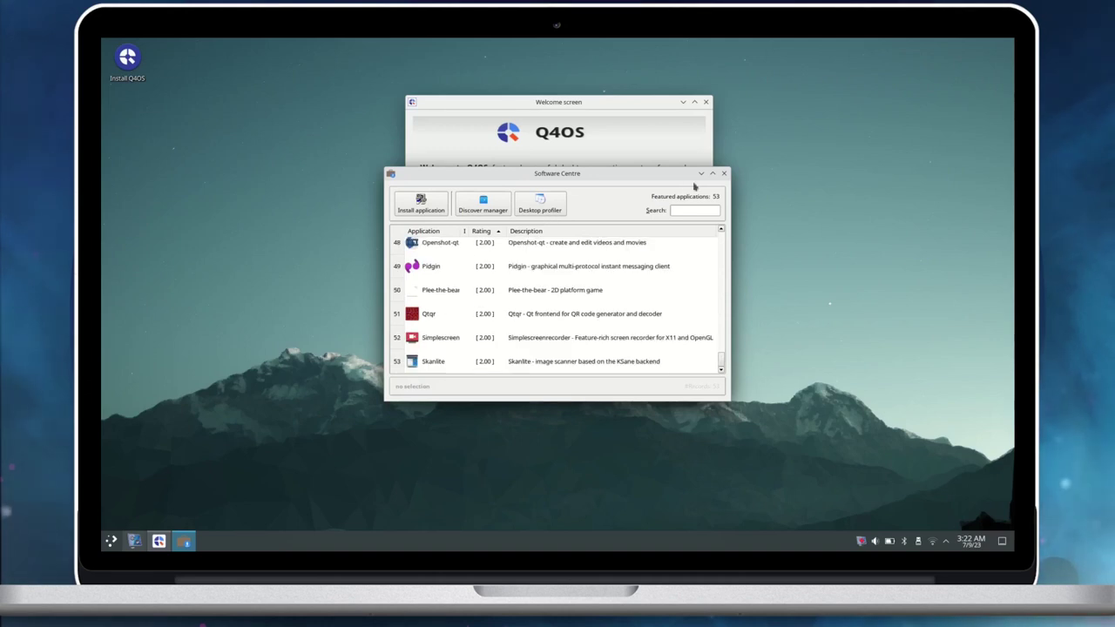
click(723, 176)
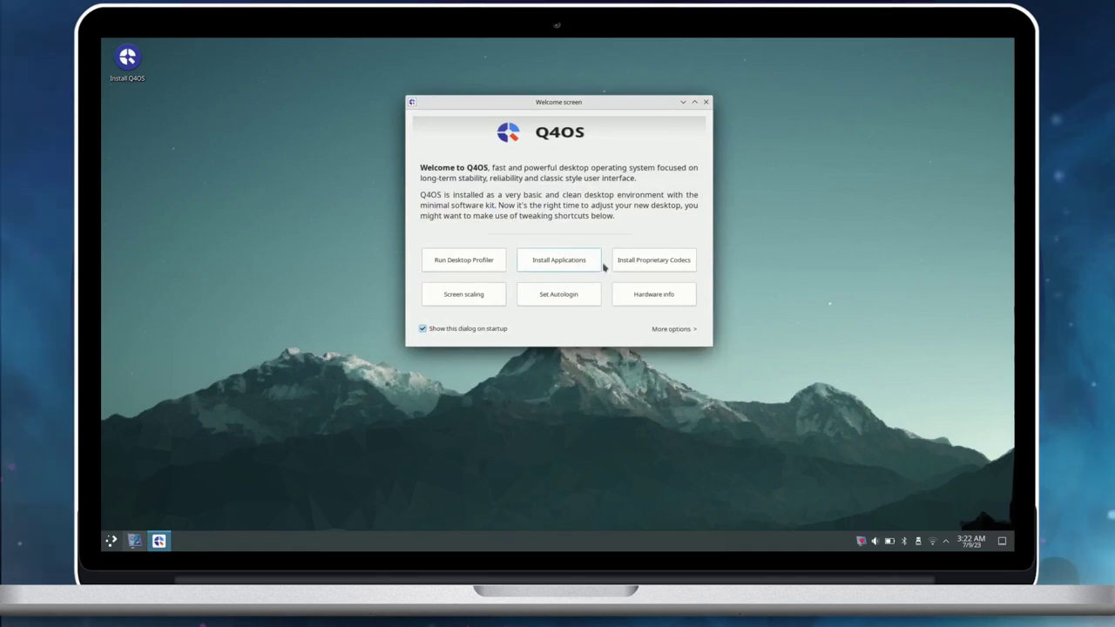
Step: Launch the proprietary Multimedia Codecs setup wizard from the Welcome screen and continue past its introduction page
click(682, 272)
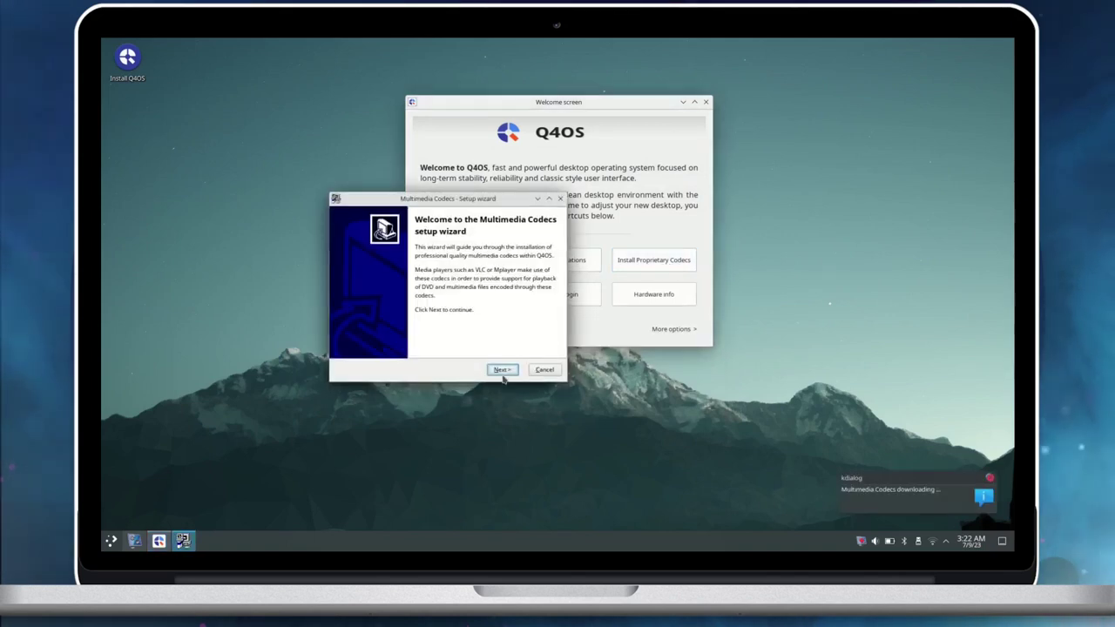
click(501, 370)
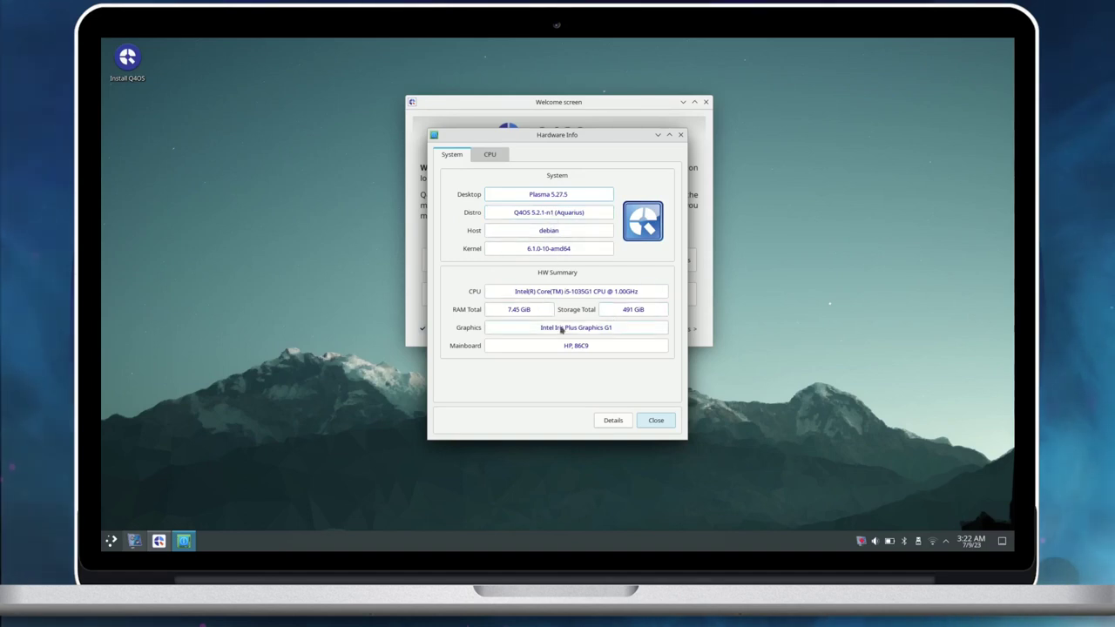
Step: Examine the processor information and the detailed hardware report in Hardware Info, and close both windows
click(491, 156)
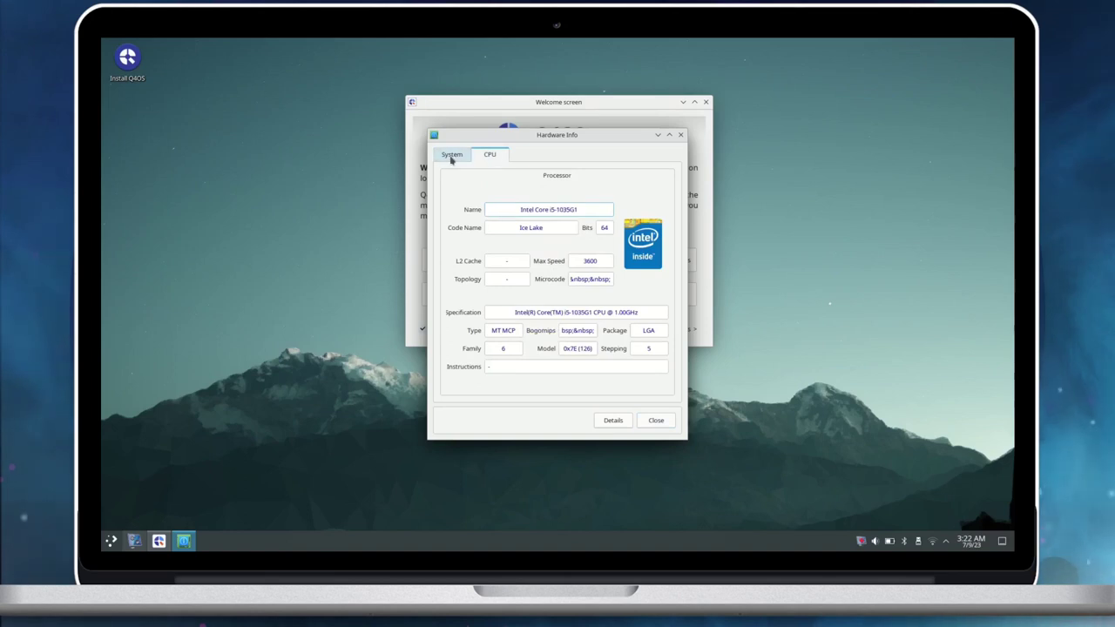
click(613, 420)
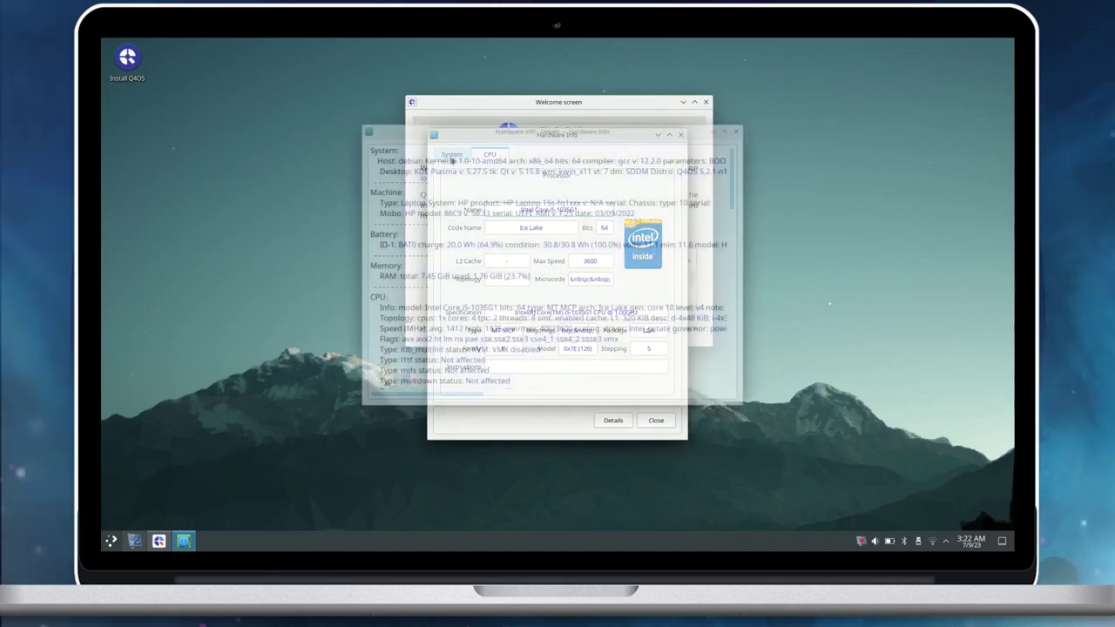
scroll(566, 346, down, 15)
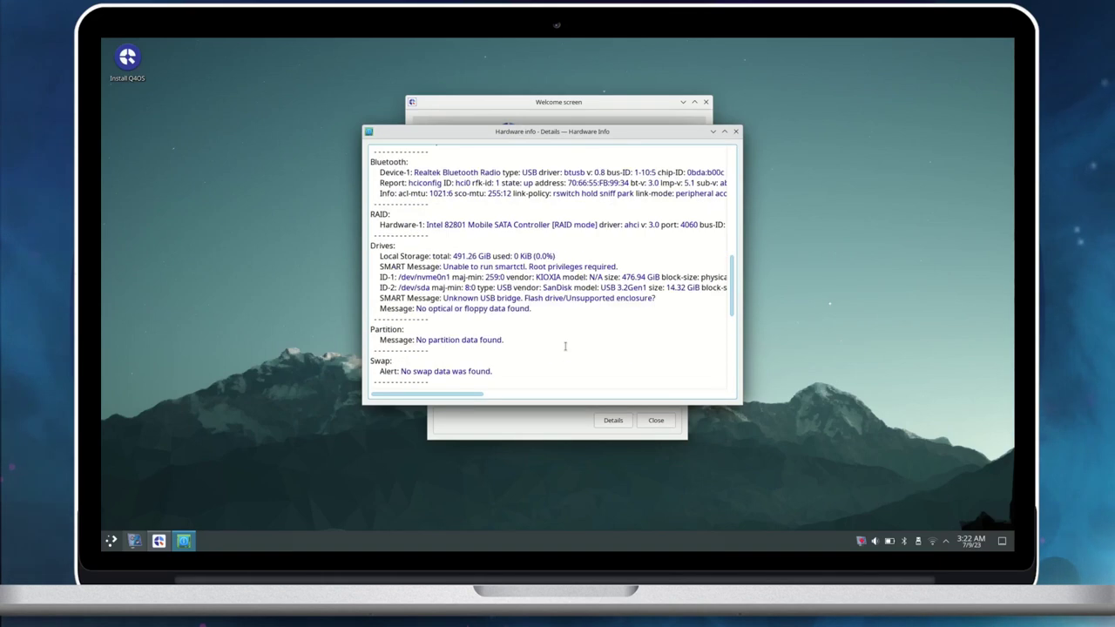
click(736, 132)
click(656, 421)
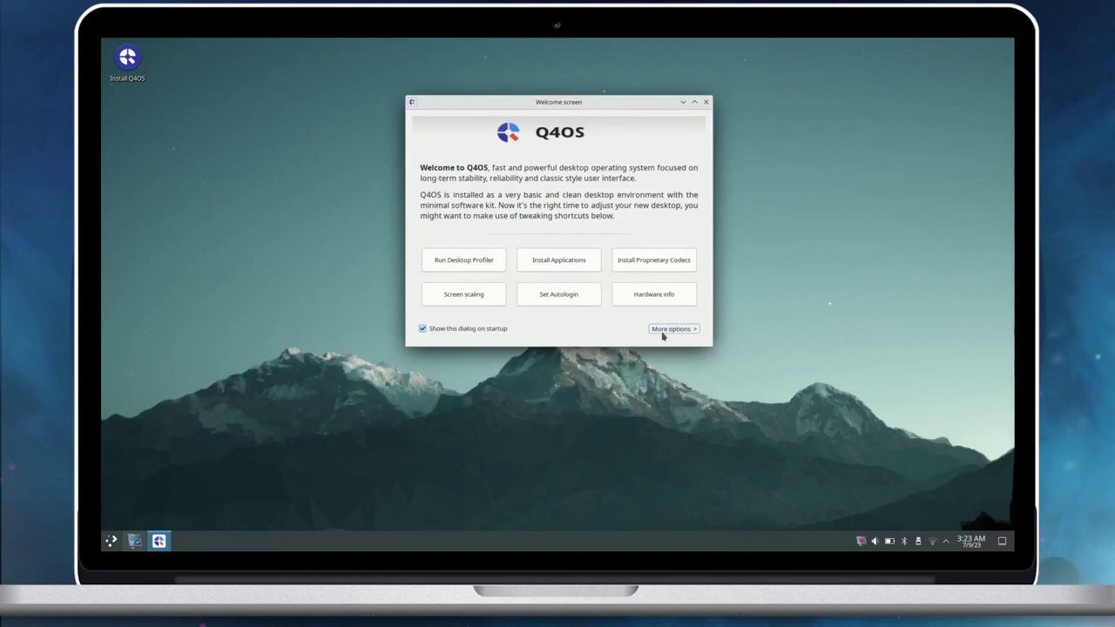
Step: Show the Welcome screen's additional options and browse the Internet and Utilities categories of the application launcher
click(664, 331)
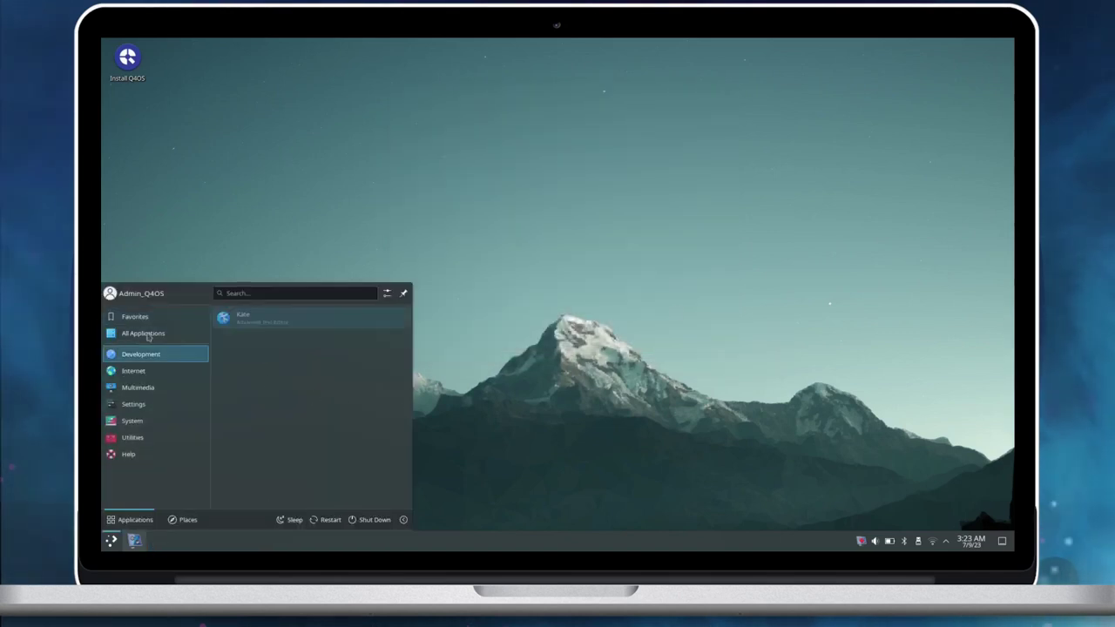
mouse_move(141, 378)
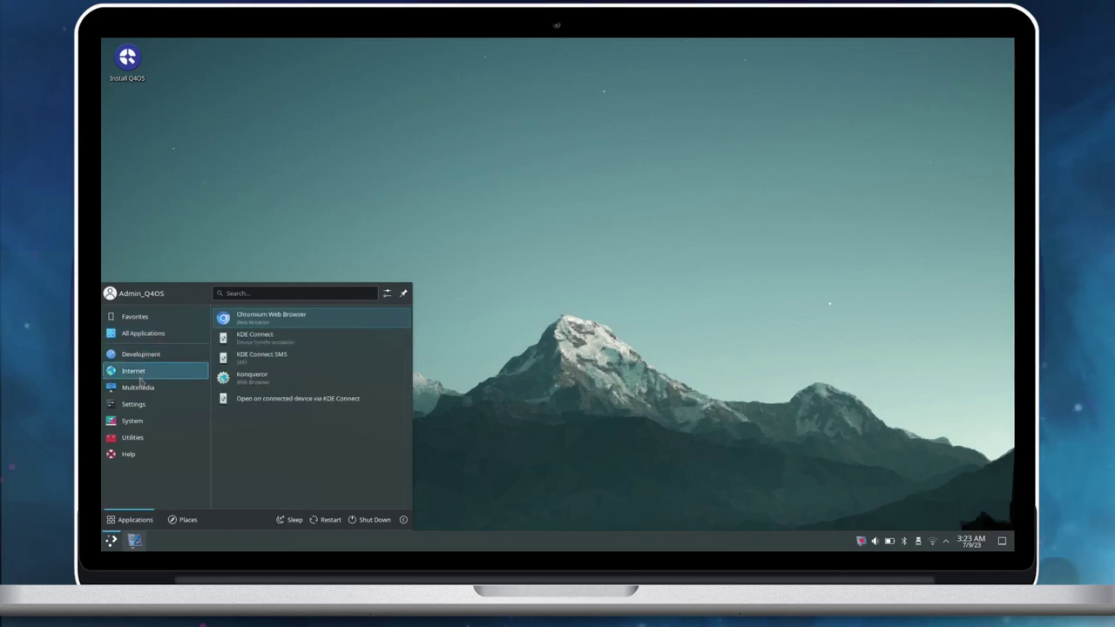
mouse_move(132, 442)
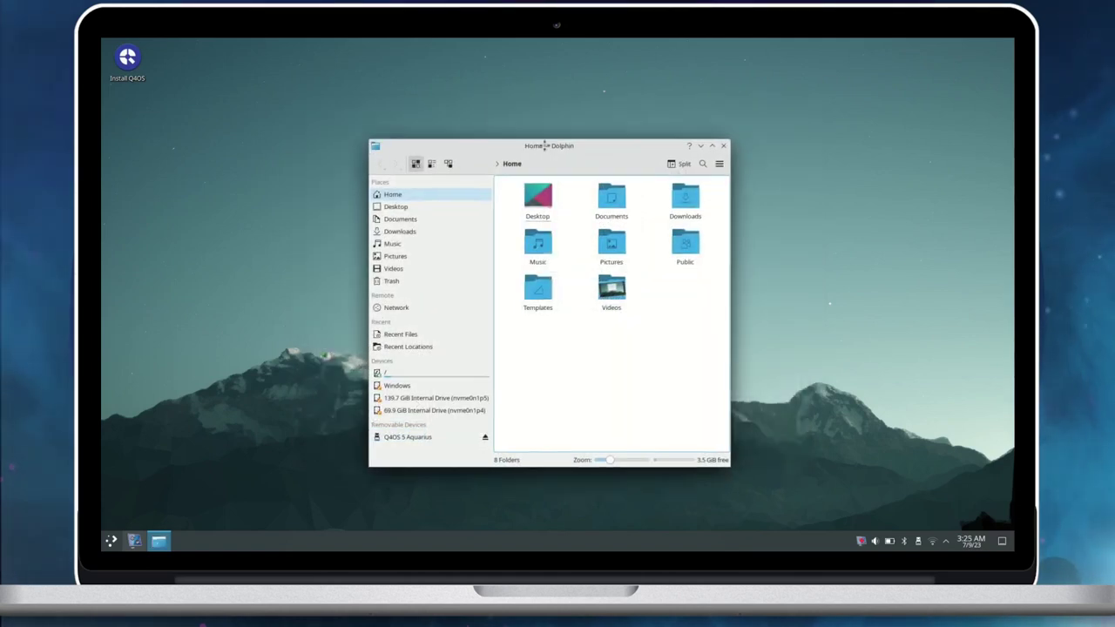
Step: Move and widen the Dolphin file manager window, and try maximizing and restoring it
drag(544, 146, 113, 38)
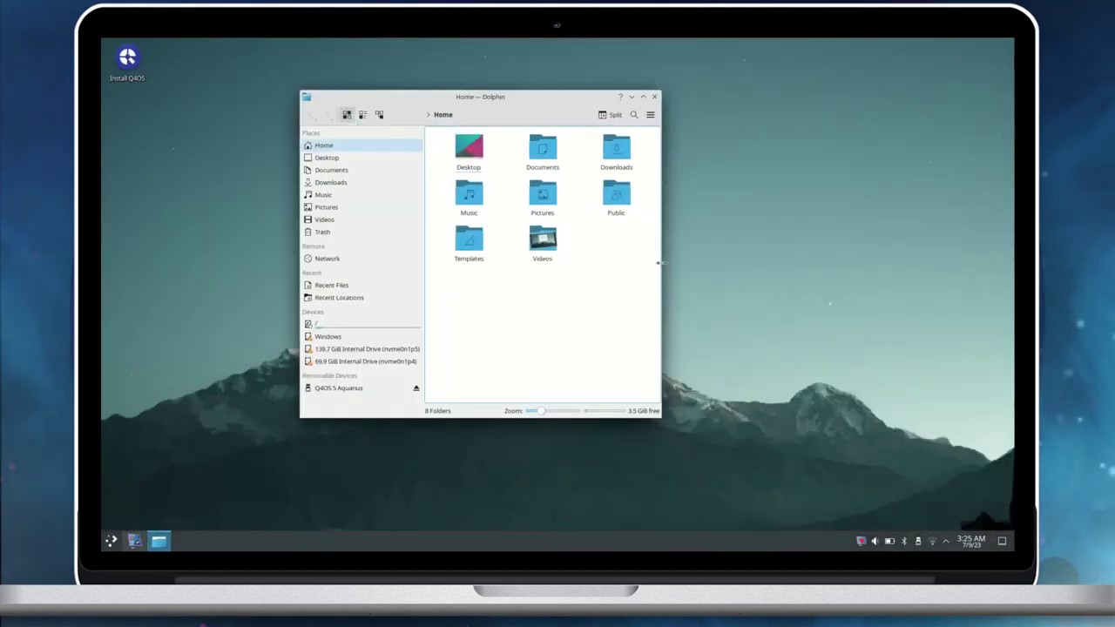
drag(659, 262, 807, 262)
drag(537, 97, 505, 44)
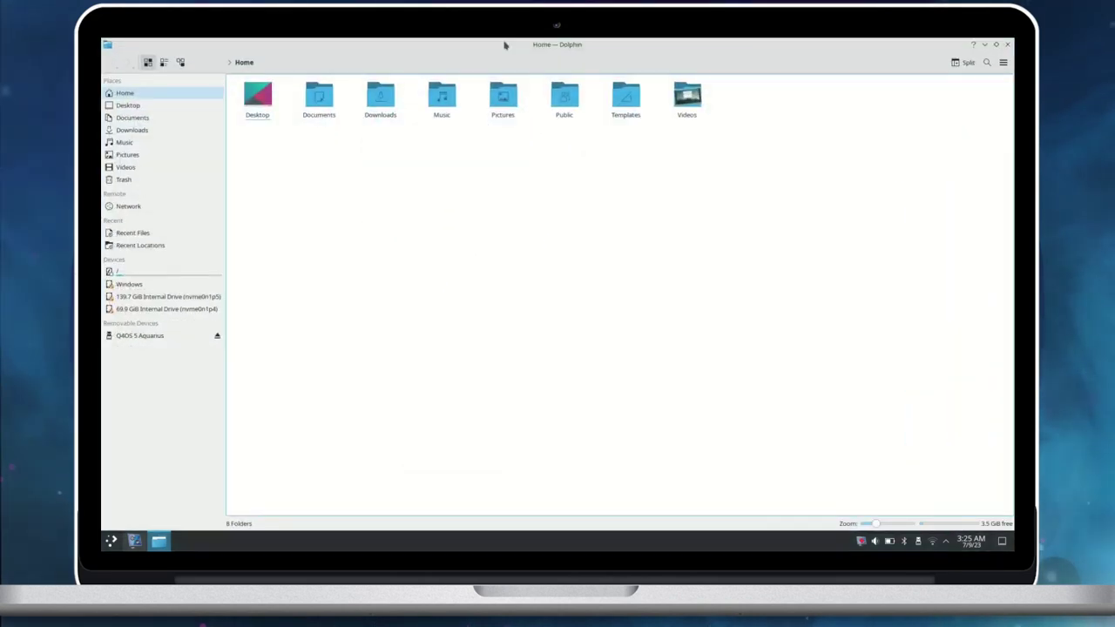
double_click(505, 45)
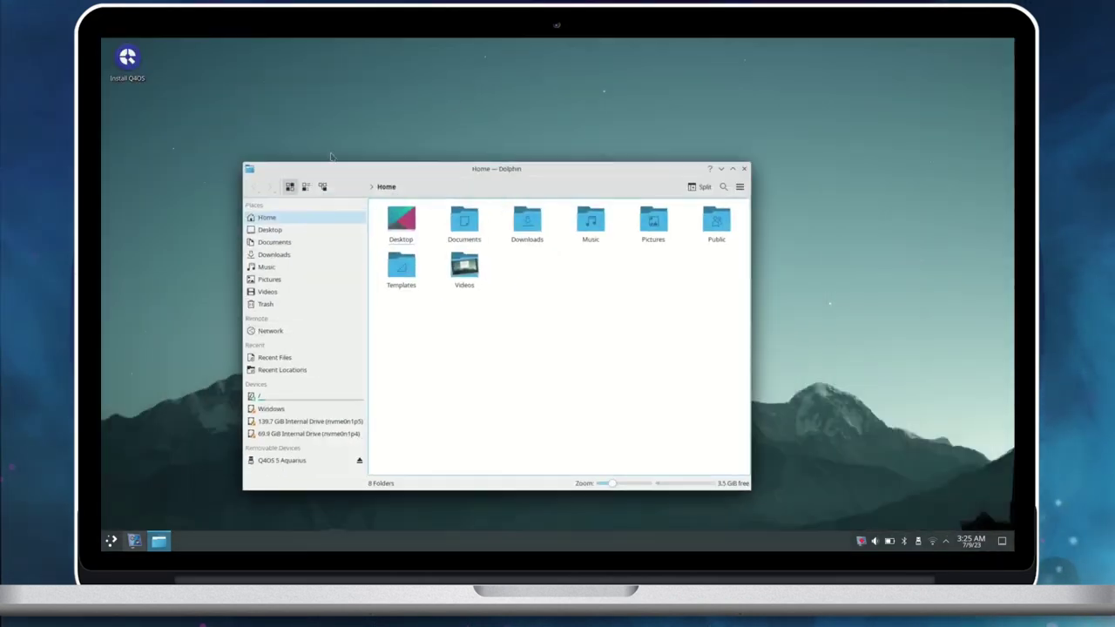
Step: Look through Dolphin's additional actions and help options, and open the About Dolphin information
click(739, 187)
mouse_move(765, 388)
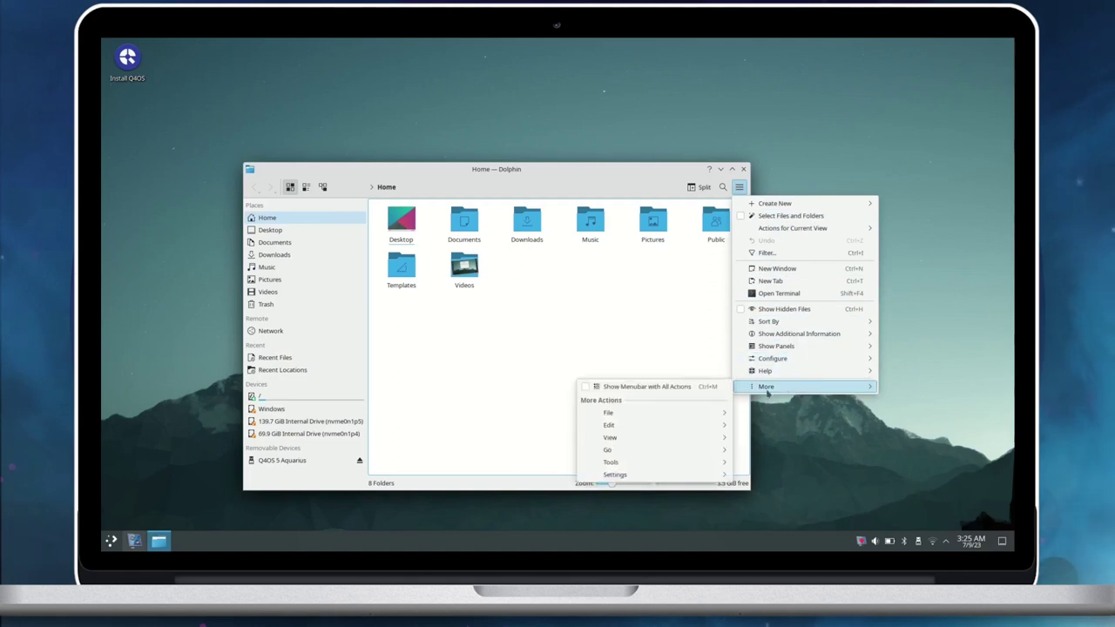
mouse_move(788, 371)
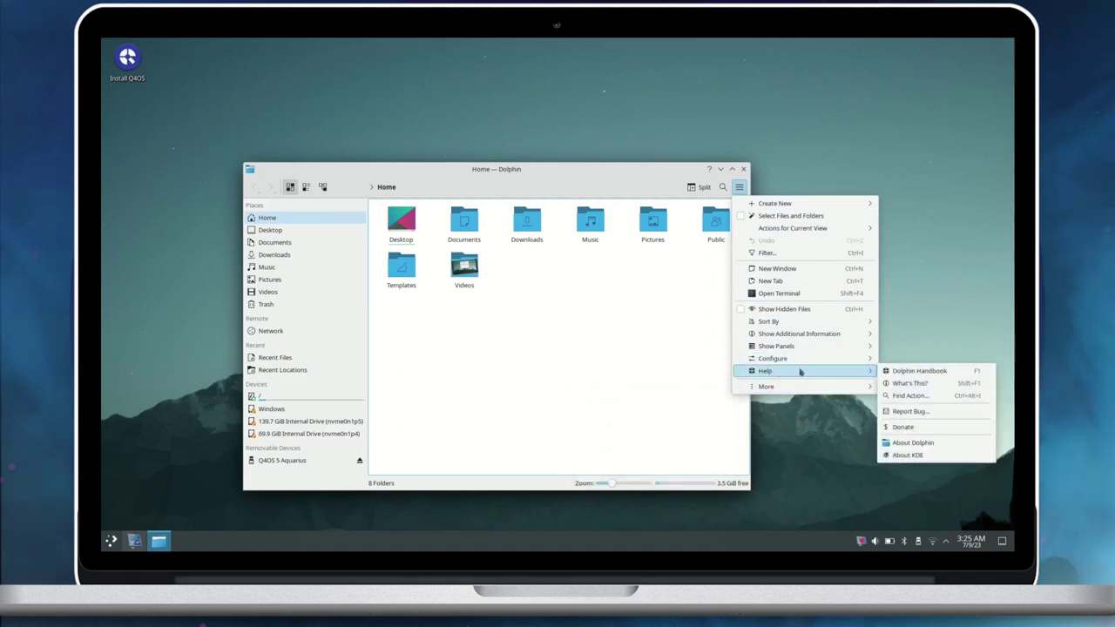
click(915, 443)
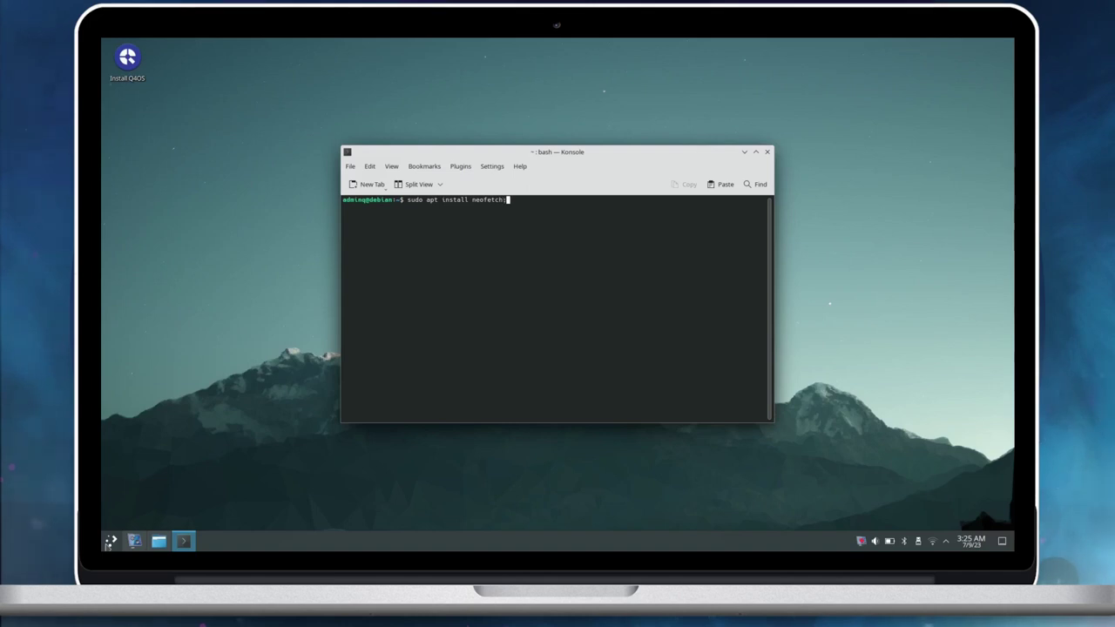
Step: Run "sudo apt install neofetch; clear; neofetch" in Konsole and accept the package installation with y
text(cl)
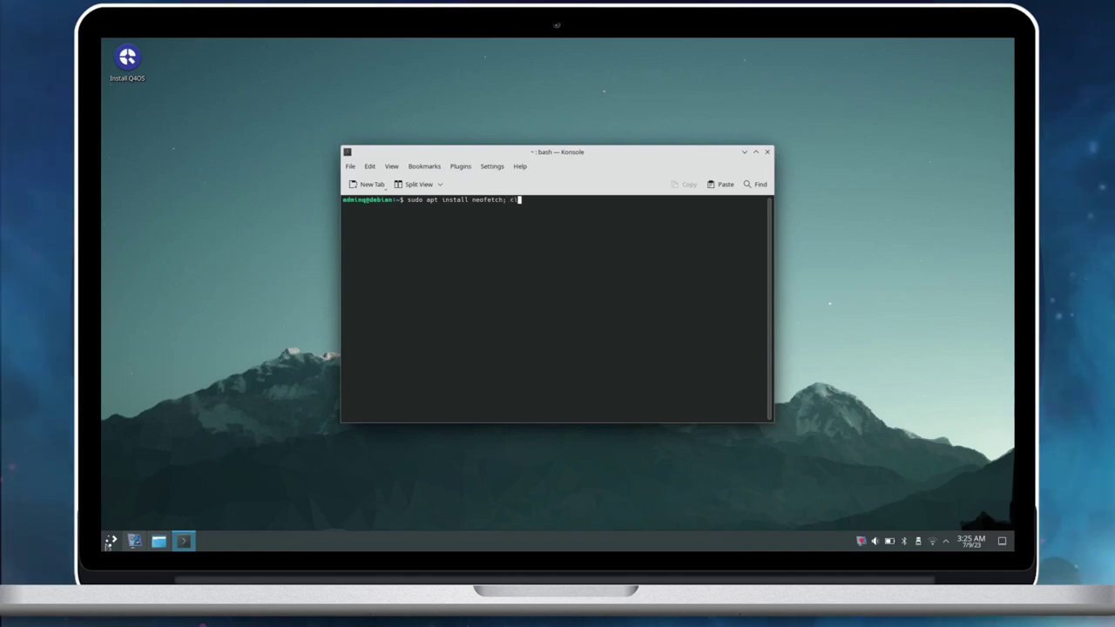
text(ear; neofetch)
key(Return)
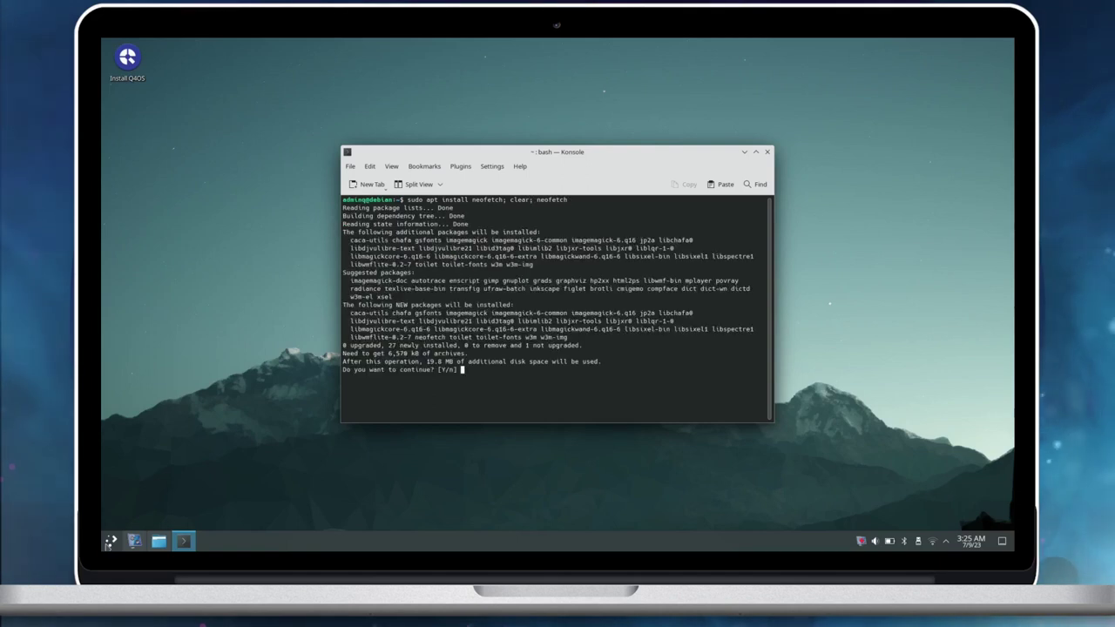
text(y)
key(Return)
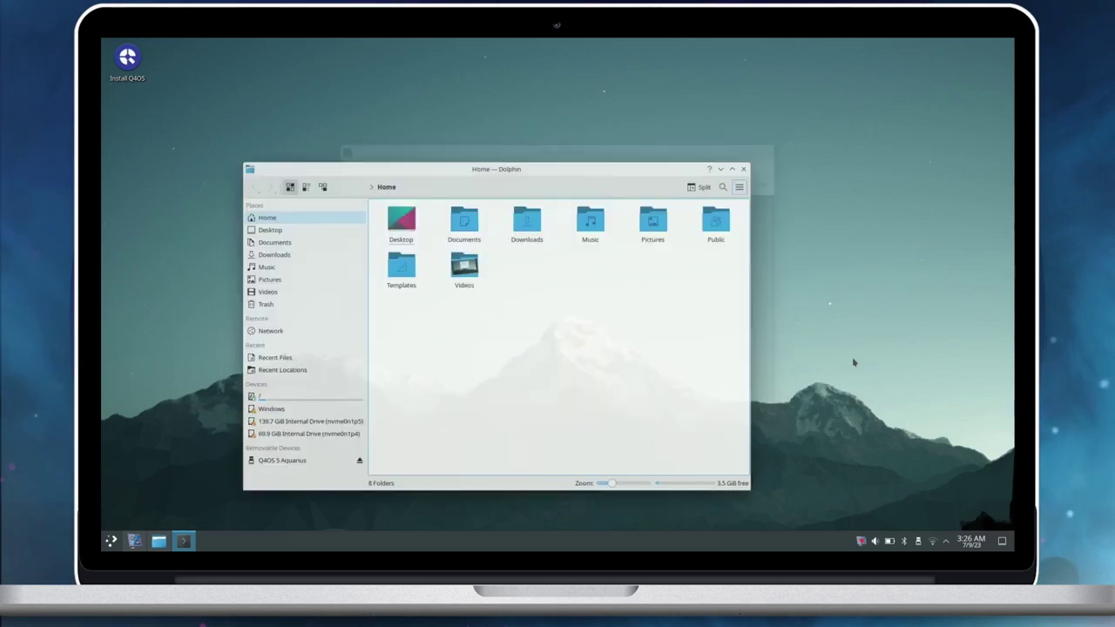
Step: Cycle through the open Konsole, Dolphin and vokoscreenNG windows with the task switcher to view its previews
key(alt+Tab)
key(alt+Tab)
key(alt+Tab)
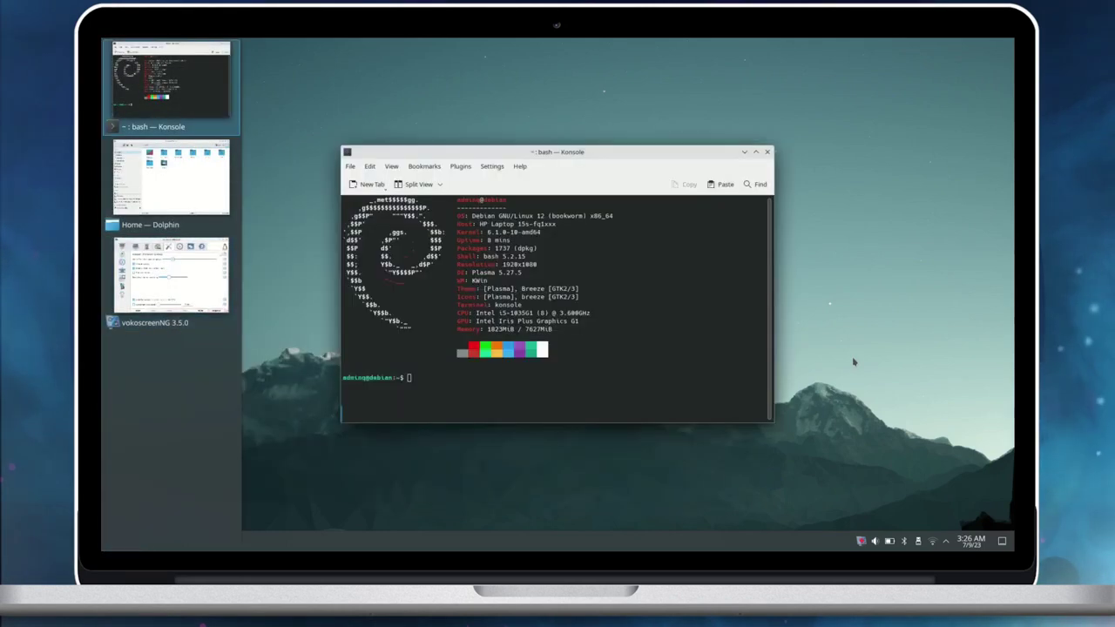
key(alt+Tab)
key(alt+Tab)
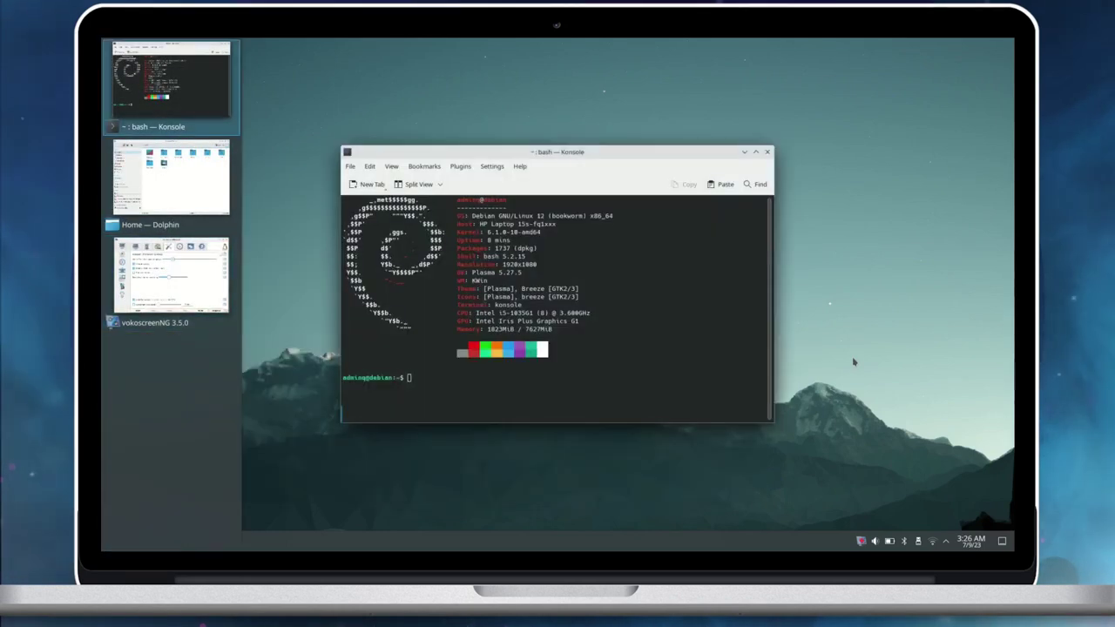
key(alt+Tab)
key(alt+Tab)
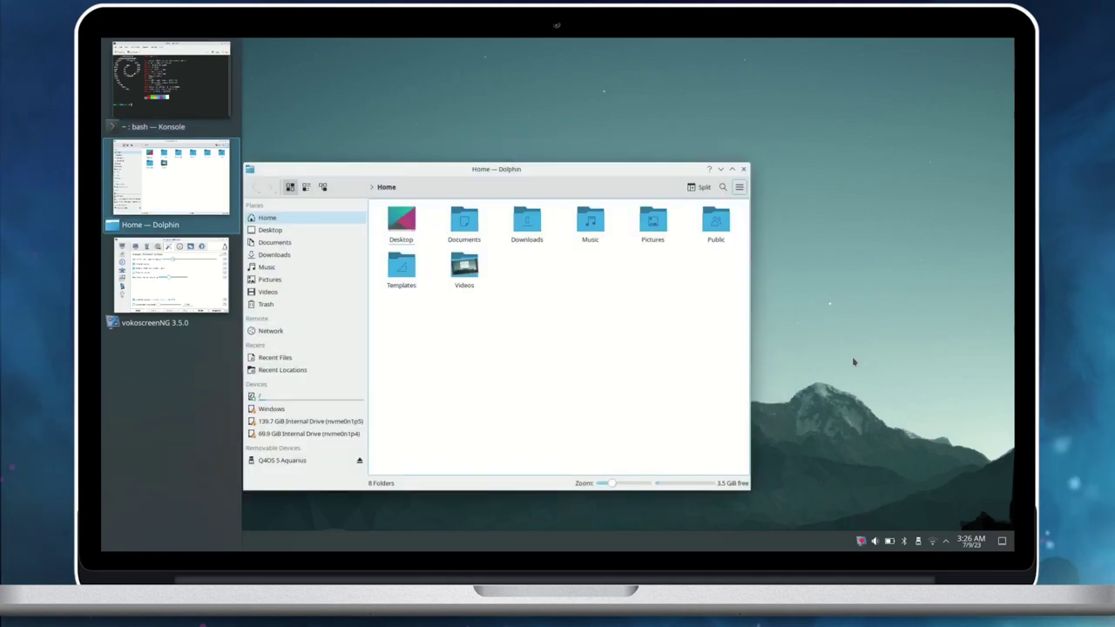
key(alt+Tab)
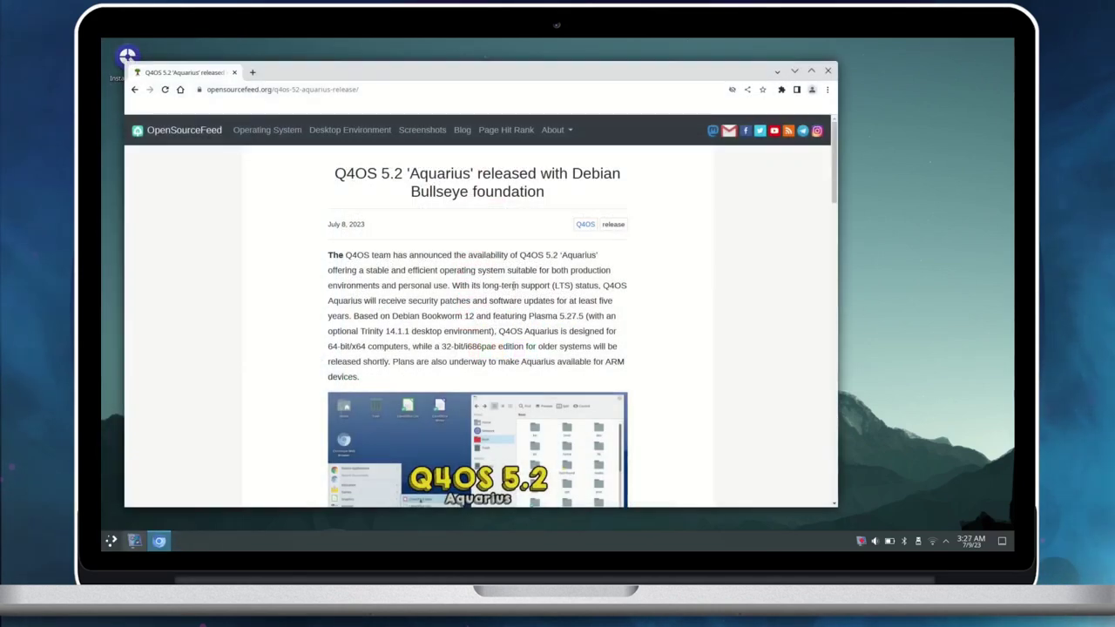
Step: Skim the OpenSourceFeed article on the Q4OS 5.2 'Aquarius' release down to its related stories and return to its beginning
scroll(512, 296, down, 6)
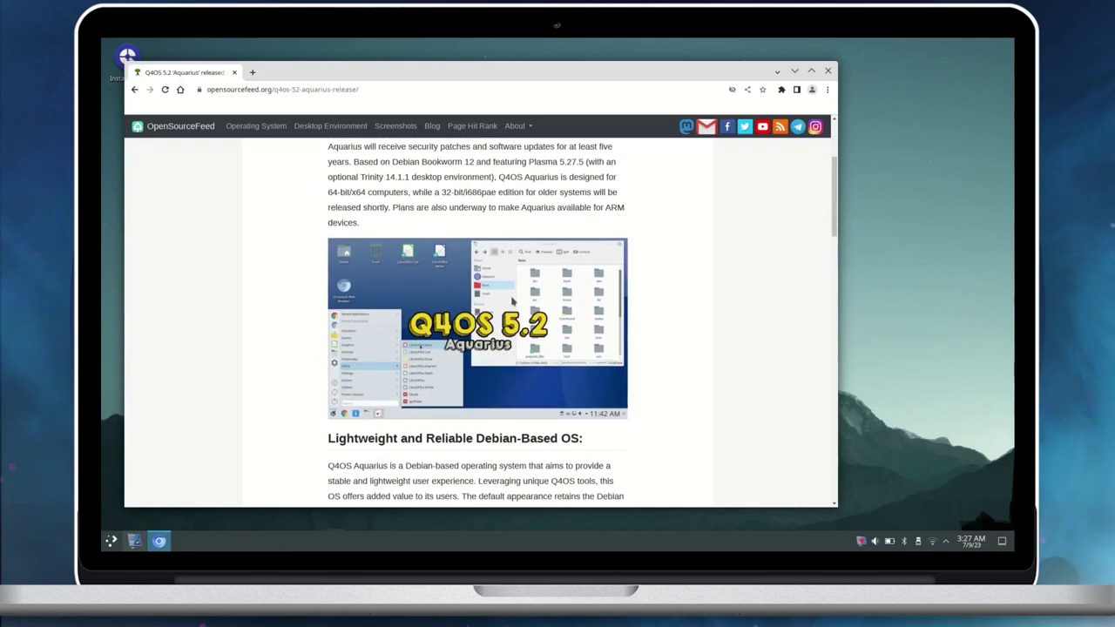
scroll(512, 301, down, 12)
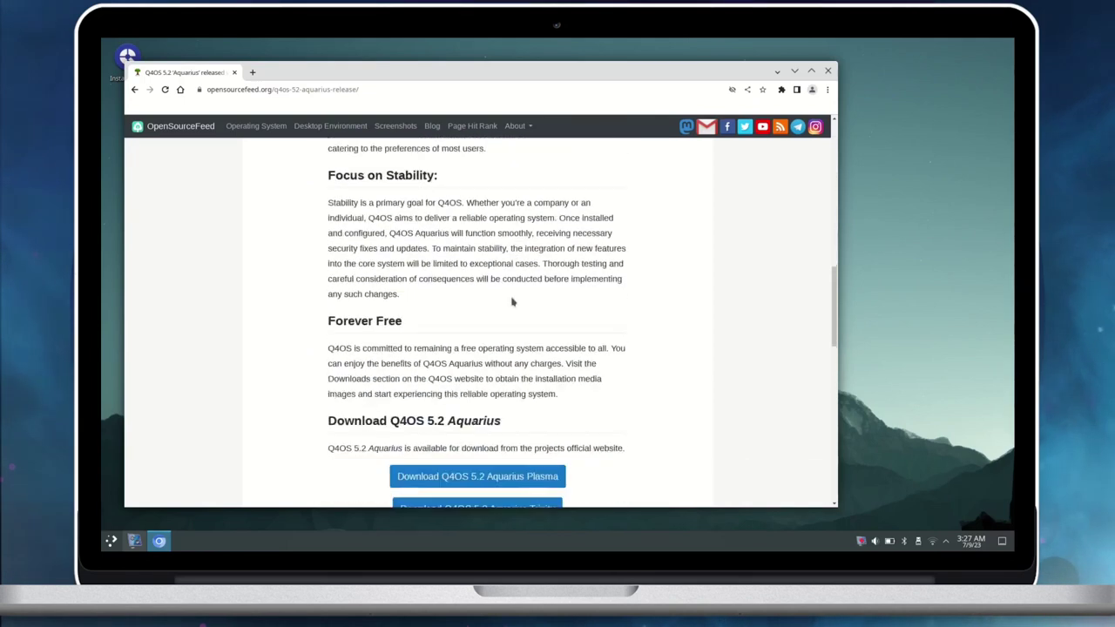
scroll(512, 298, down, 11)
scroll(511, 297, up, 16)
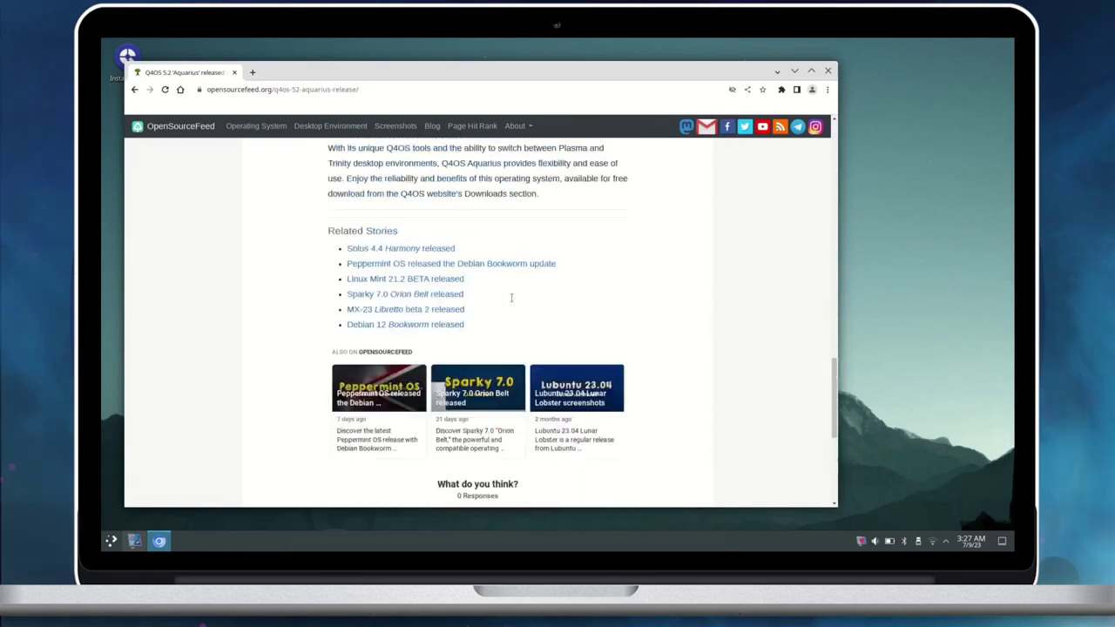
scroll(512, 298, up, 10)
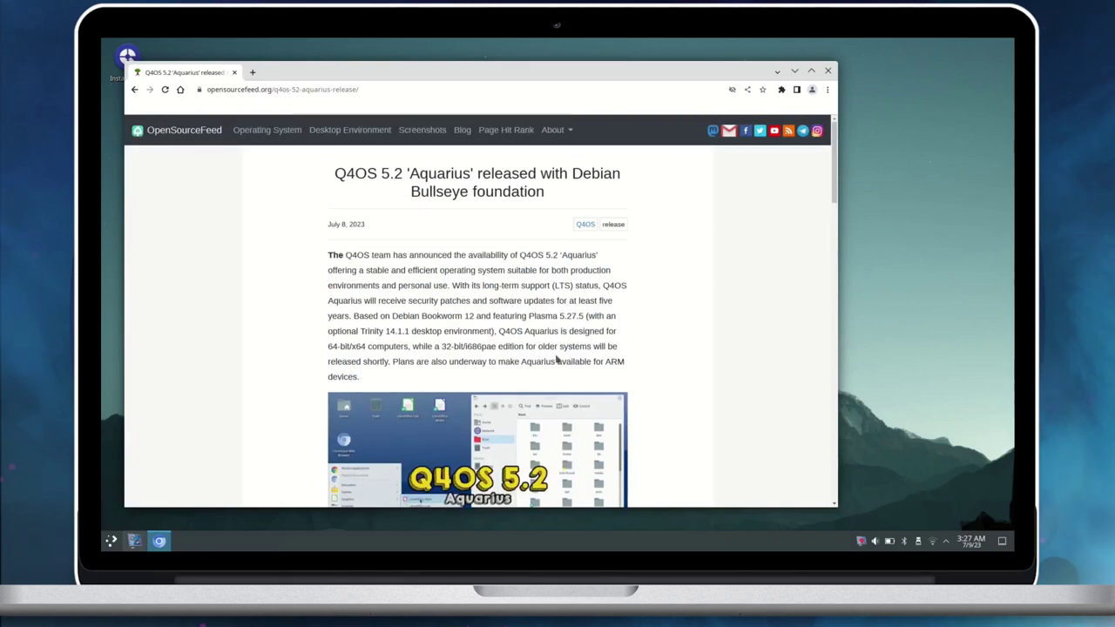
Step: Open the Chromium browser's main menu and look through its options
click(827, 90)
click(772, 273)
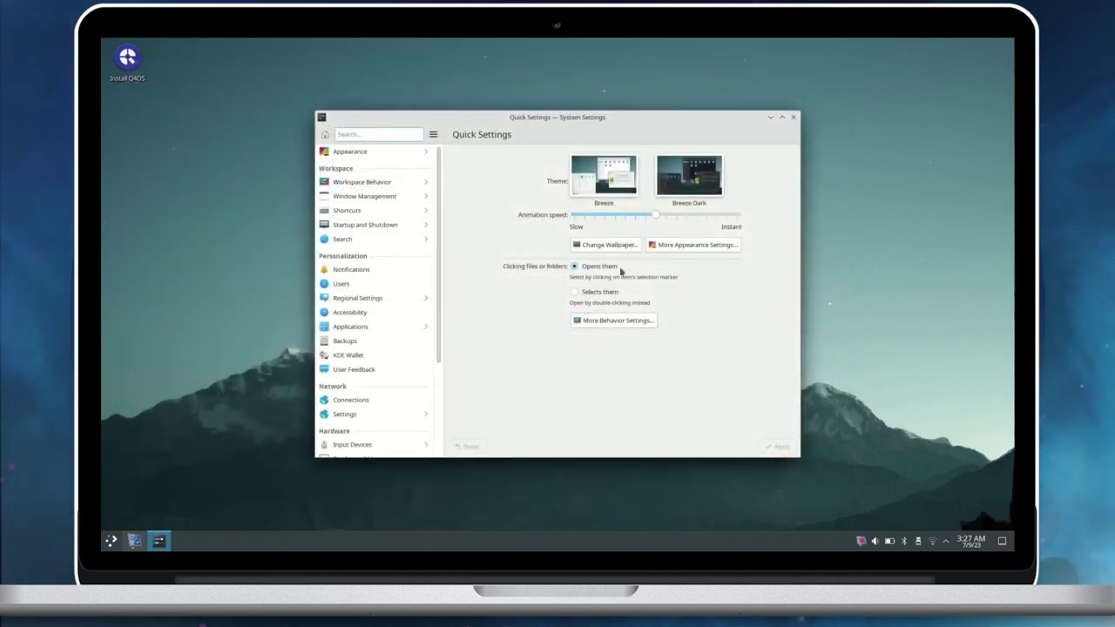
Step: Apply the Breeze Dark theme in the Quick Settings of System Settings and switch back to the Breeze theme
click(688, 179)
click(779, 446)
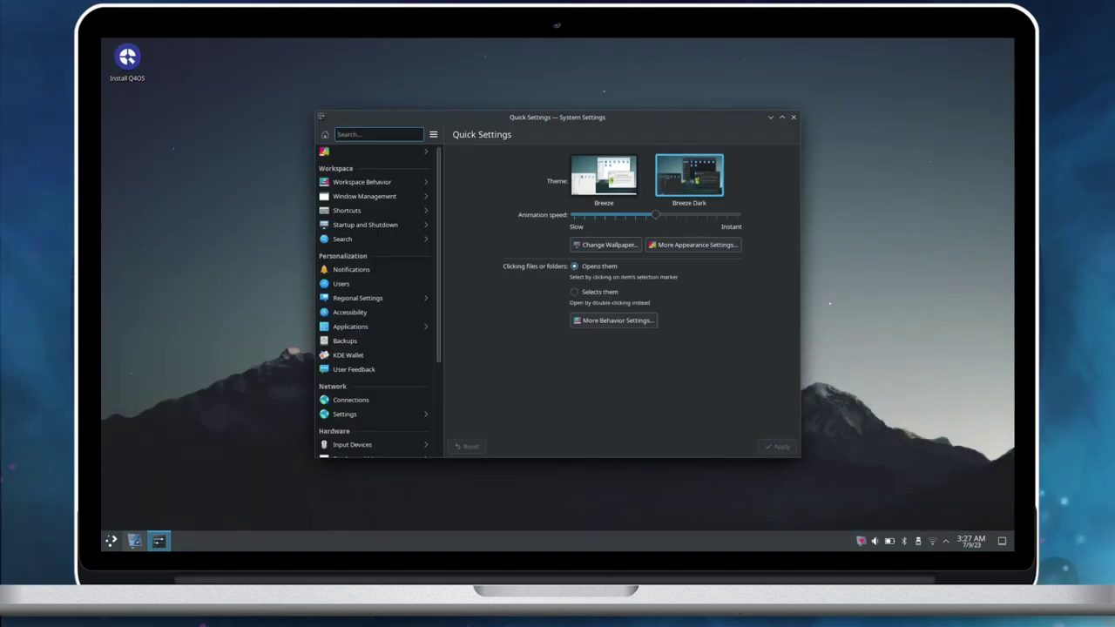
click(603, 176)
click(779, 446)
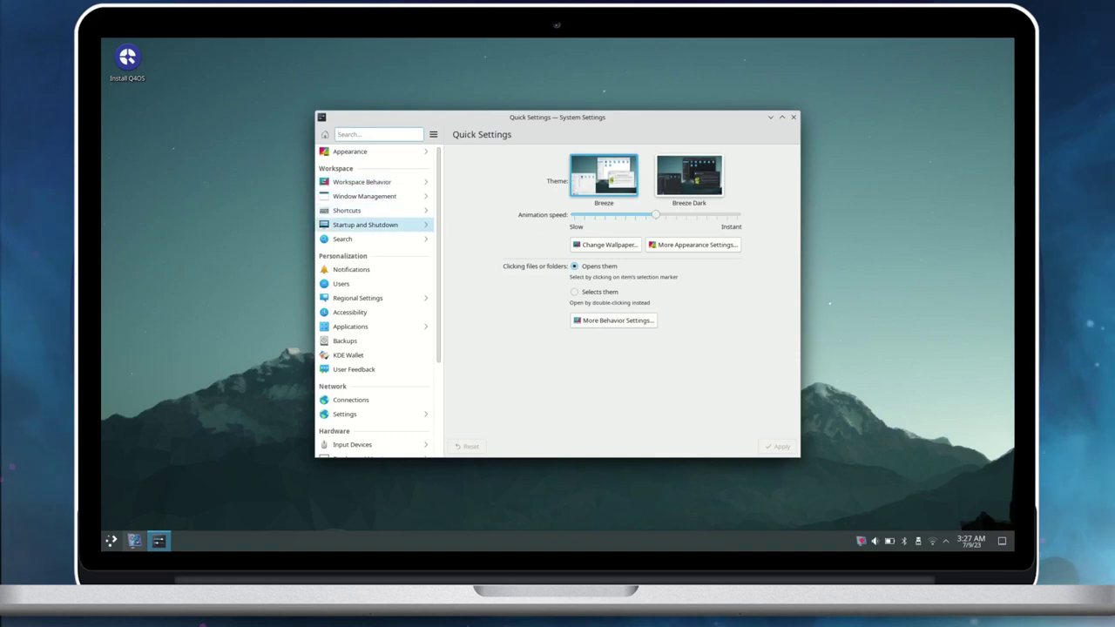
Step: Browse the Appearance settings for application style, Plasma style, colors, window decorations, fonts, icons, font management and splash screen
scroll(374, 312, down, 2)
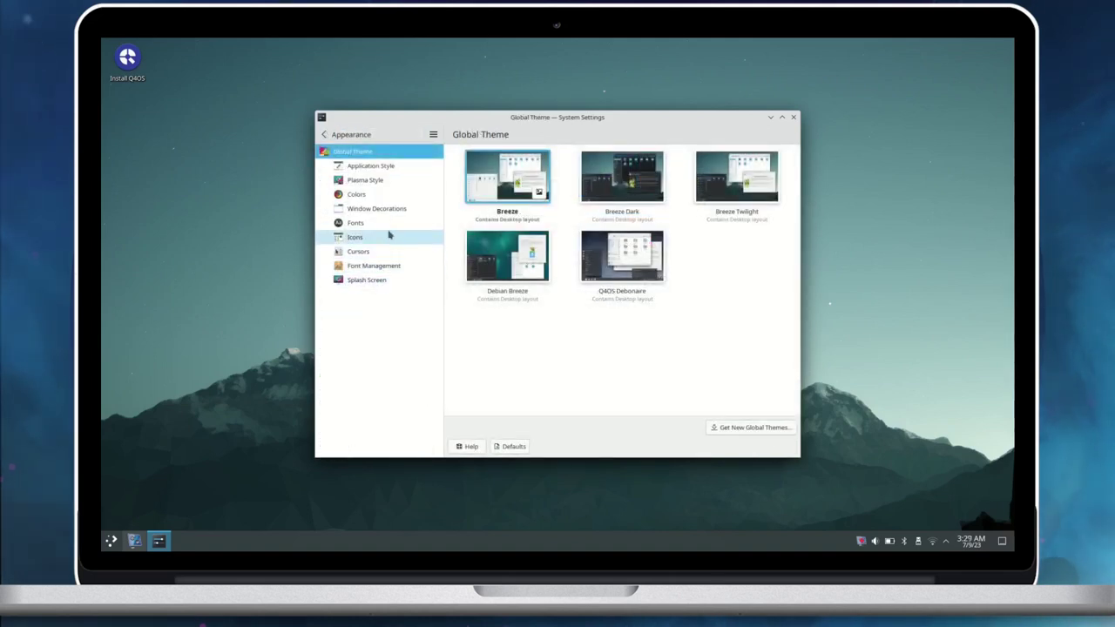
click(379, 166)
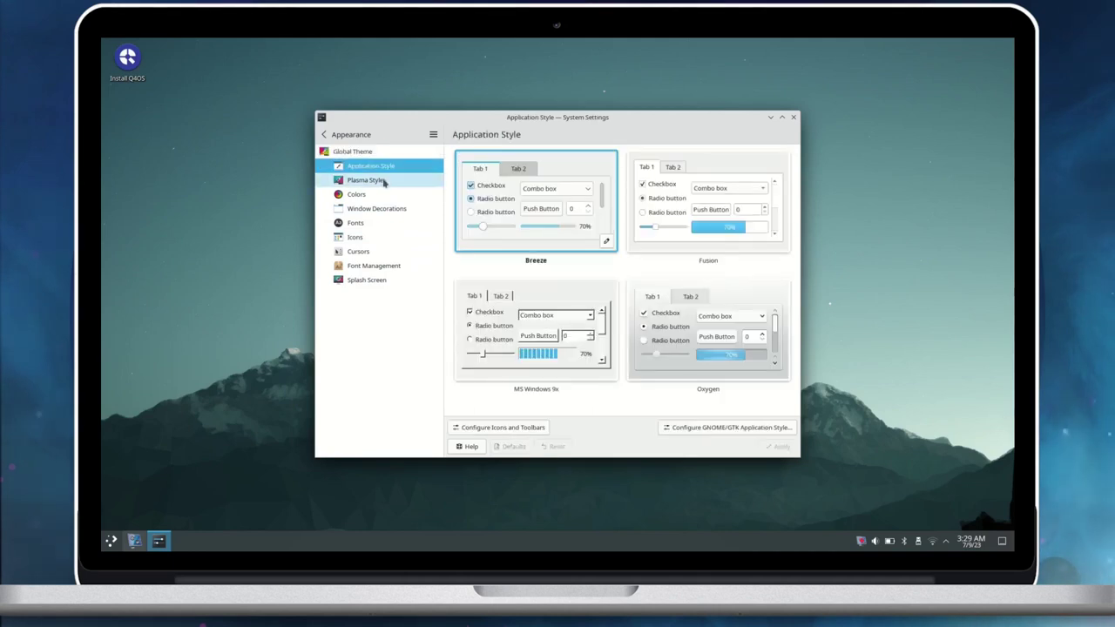
click(383, 180)
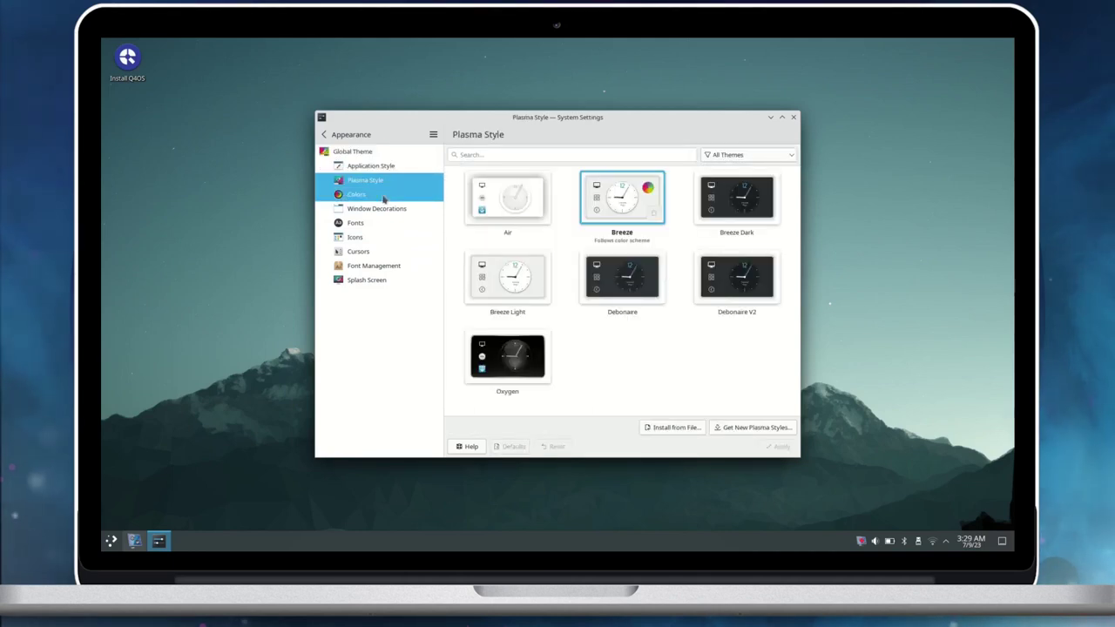
click(380, 195)
click(381, 209)
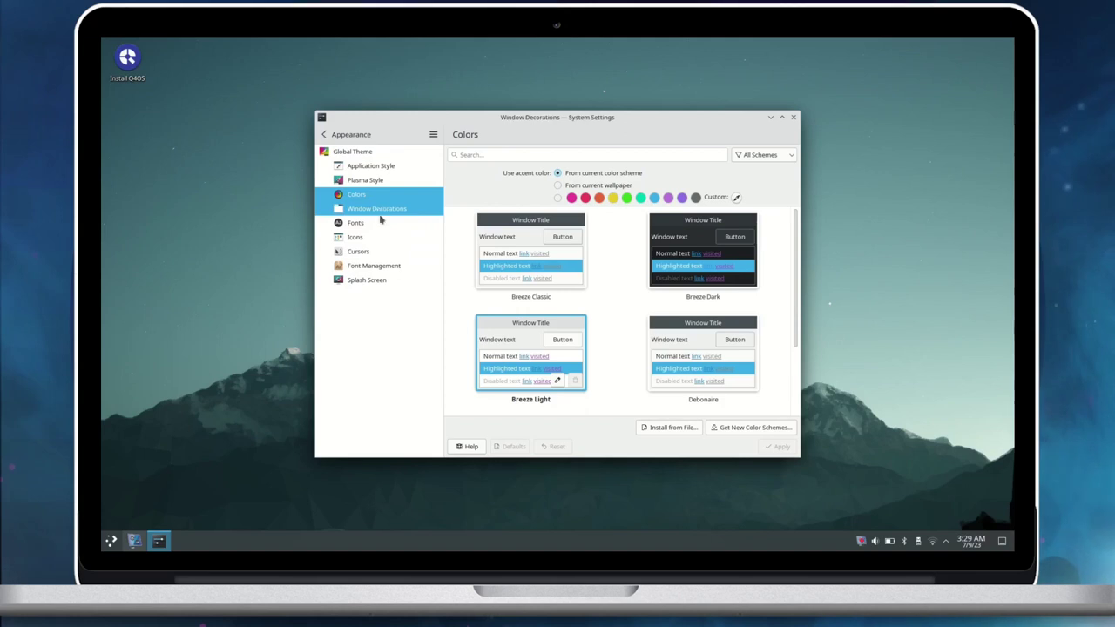
click(380, 226)
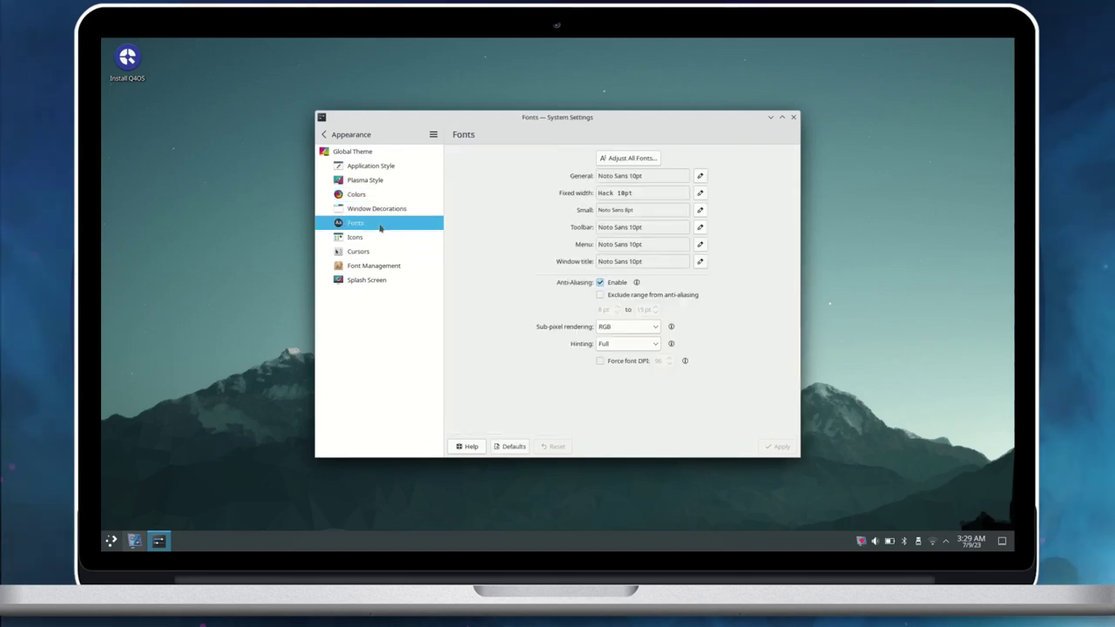
click(380, 238)
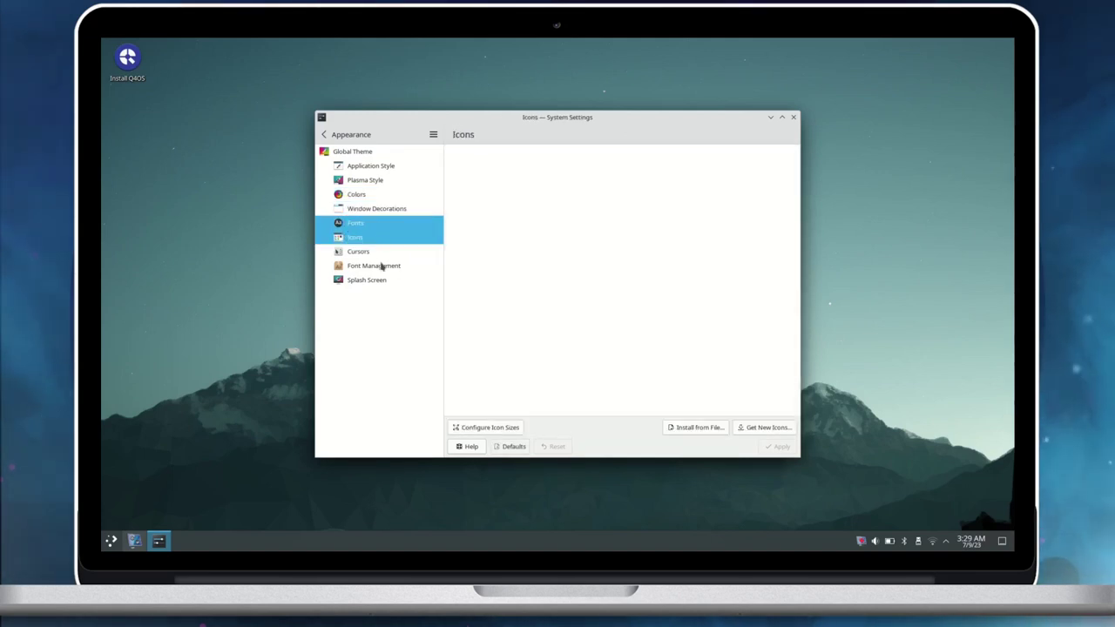
click(380, 267)
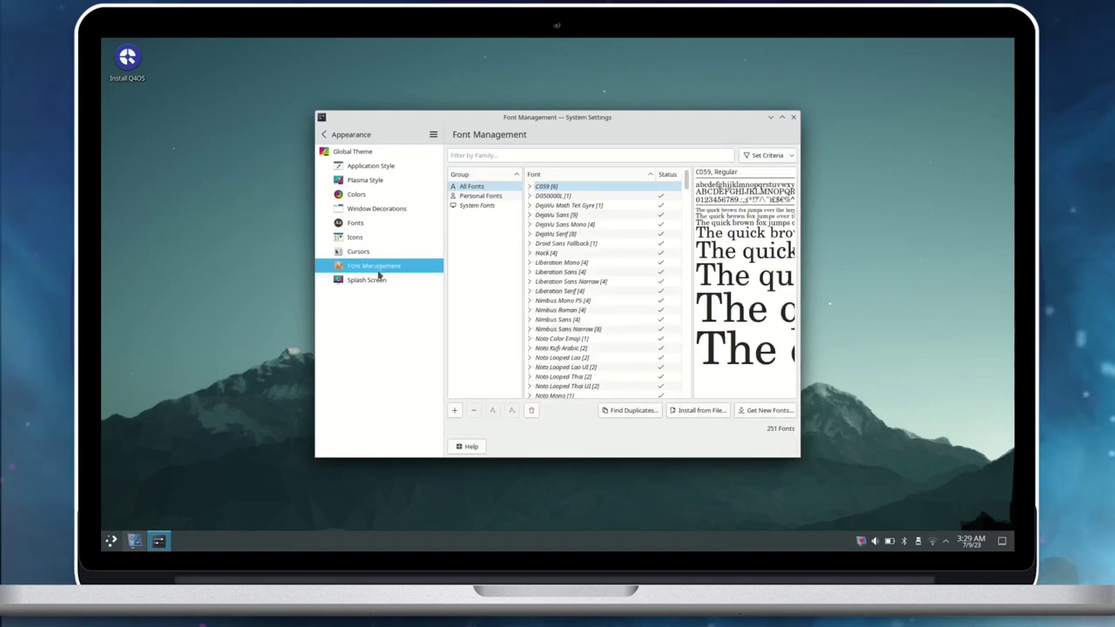
click(372, 280)
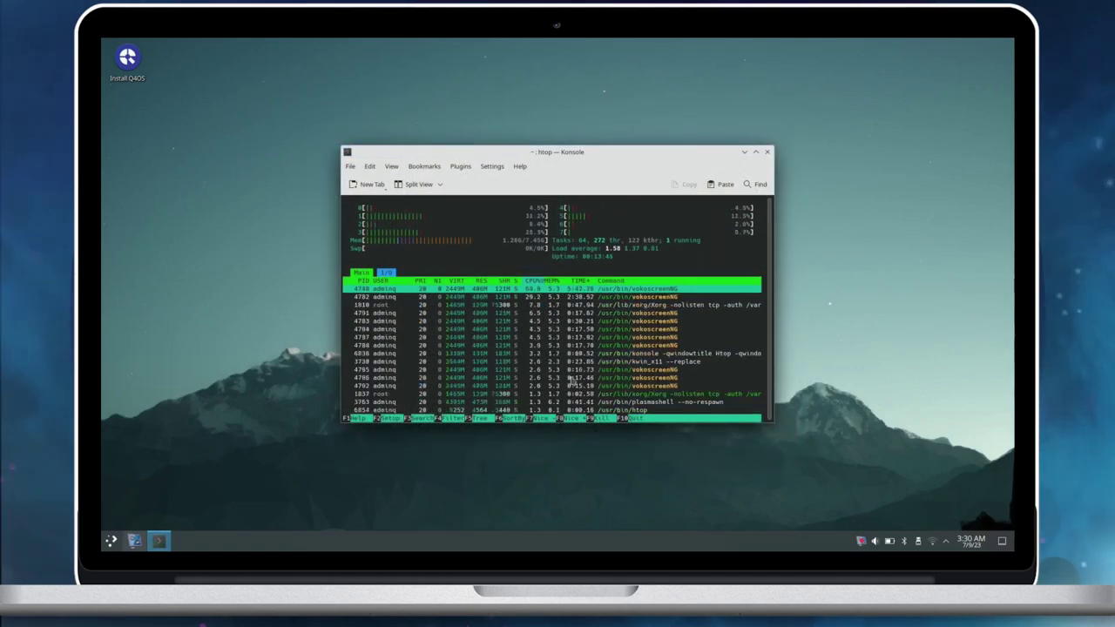
Step: Close the Konsole window running htop and request a system shutdown from the application launcher
click(765, 152)
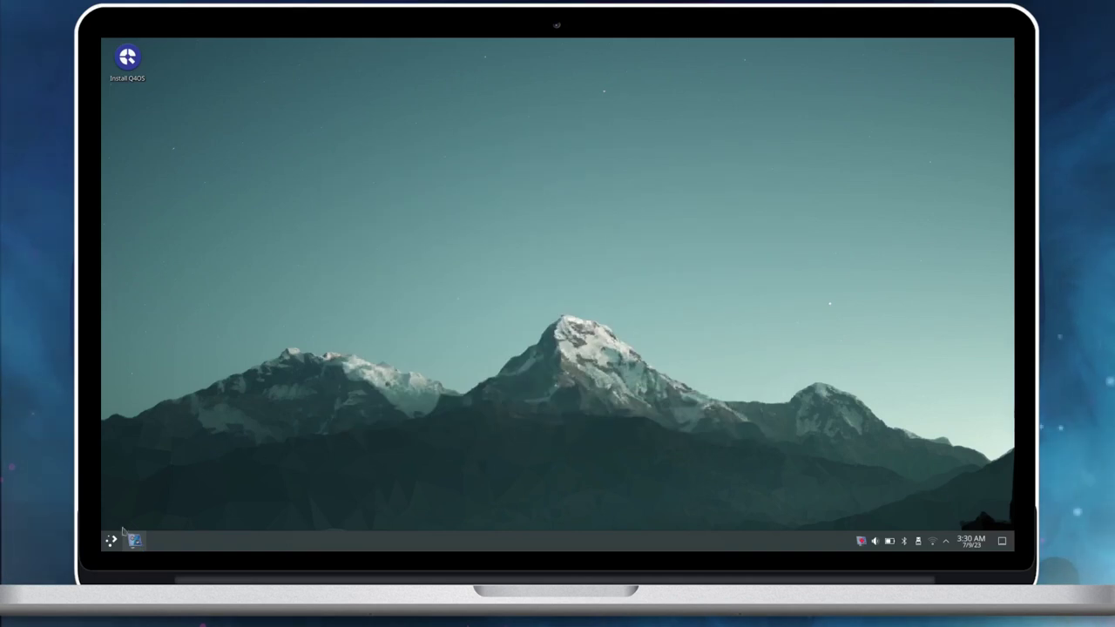
click(110, 541)
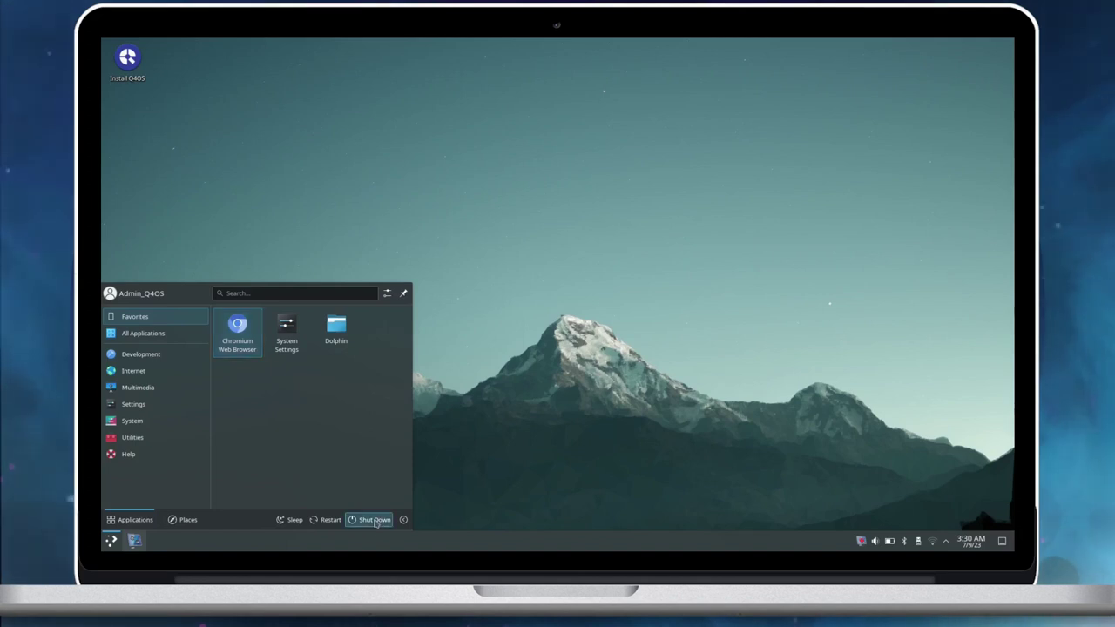
click(375, 520)
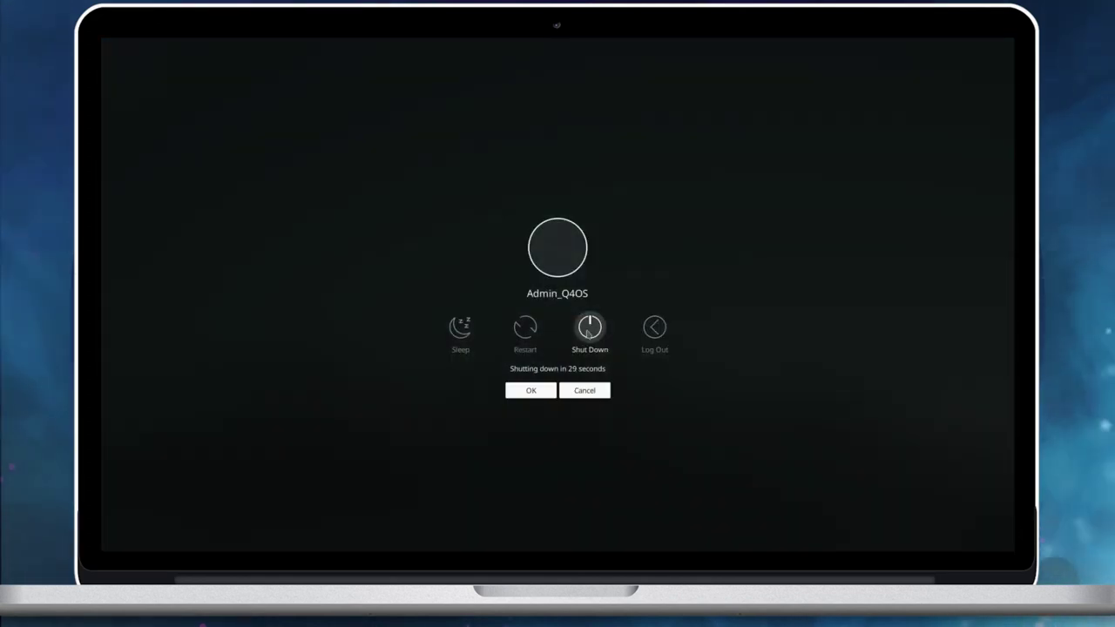